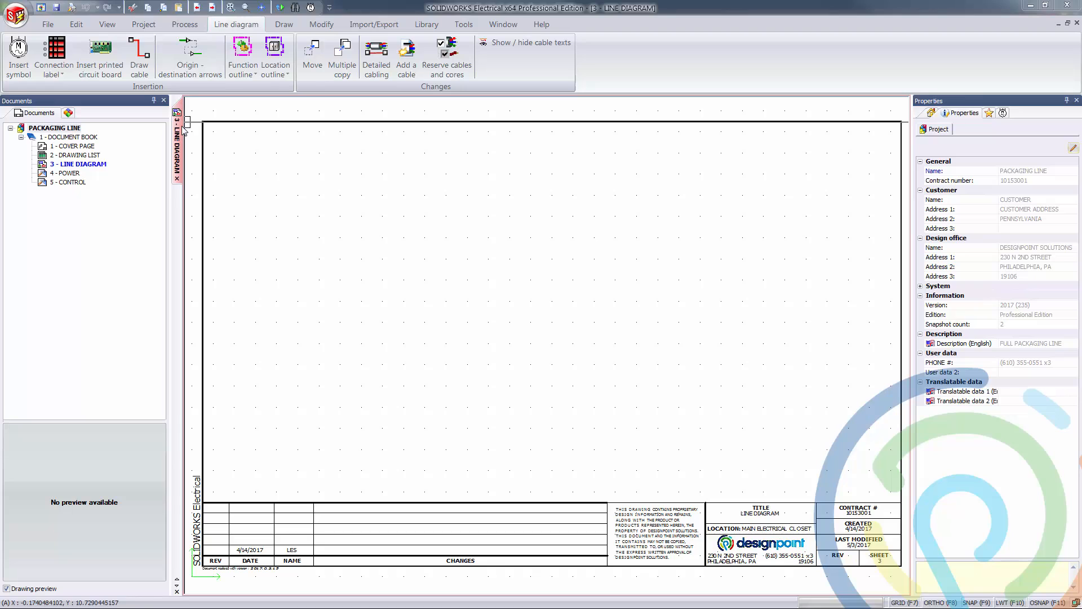
Insert the dashed-outline colour terminal strip symbol from the terminal strips class near the upper middle of the line diagram, with default properties.
click(20, 55)
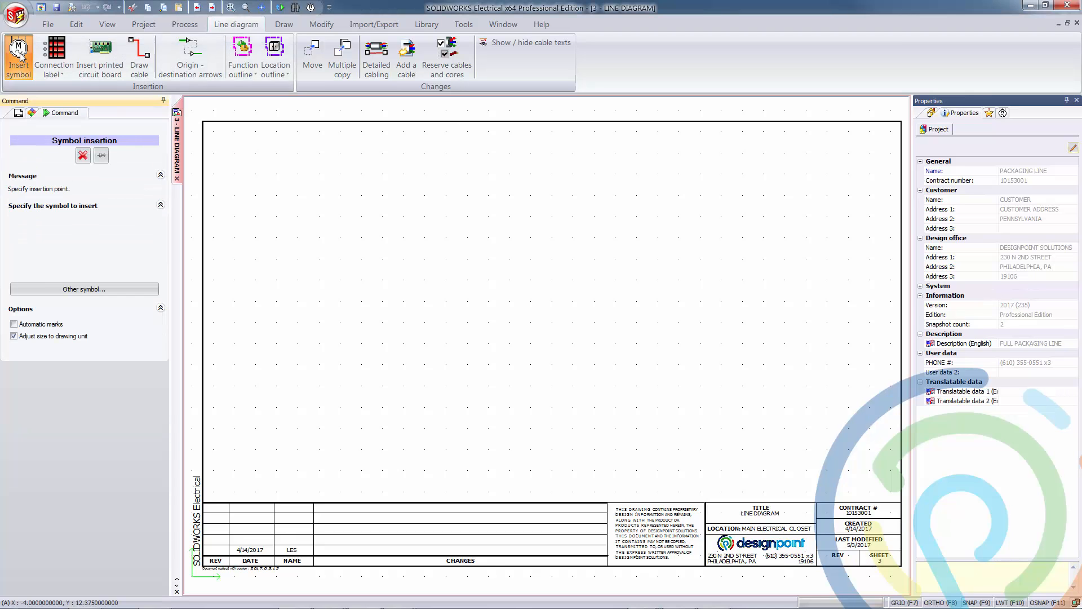
click(67, 291)
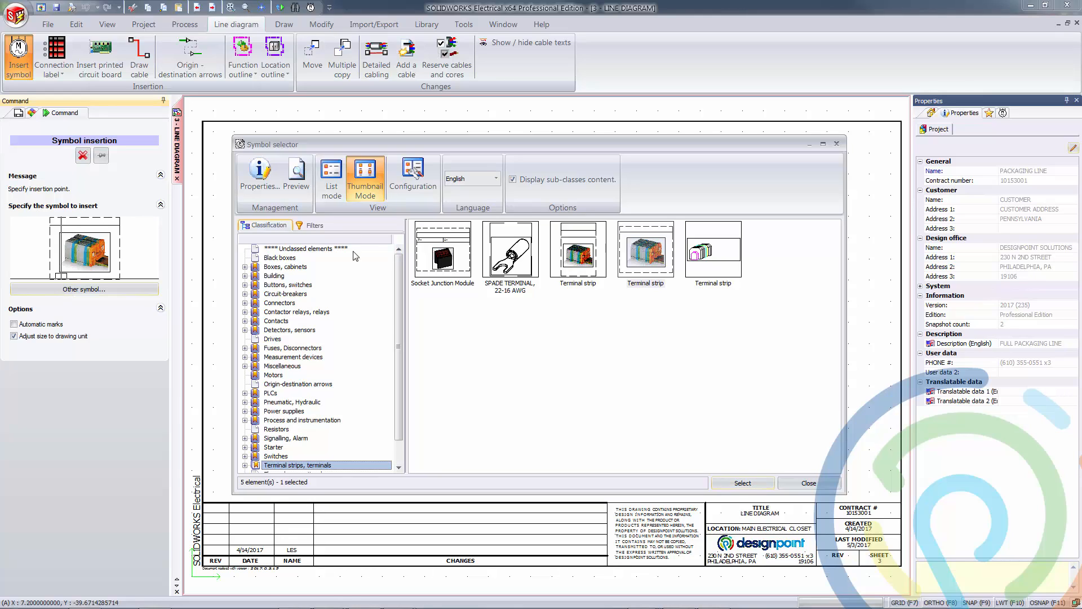
click(277, 321)
click(292, 412)
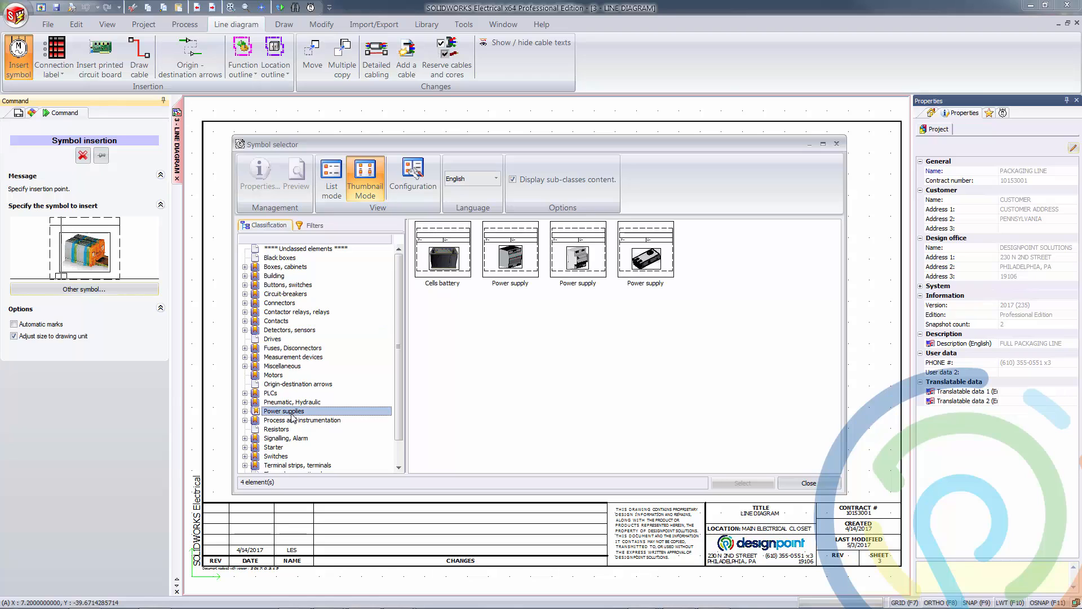
click(292, 466)
click(652, 246)
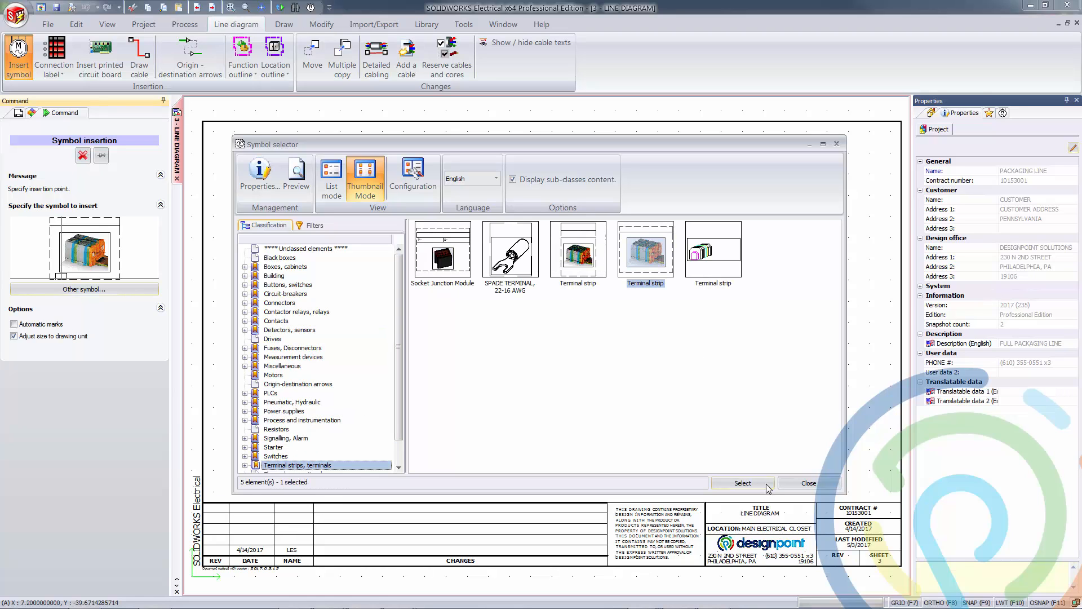
click(752, 483)
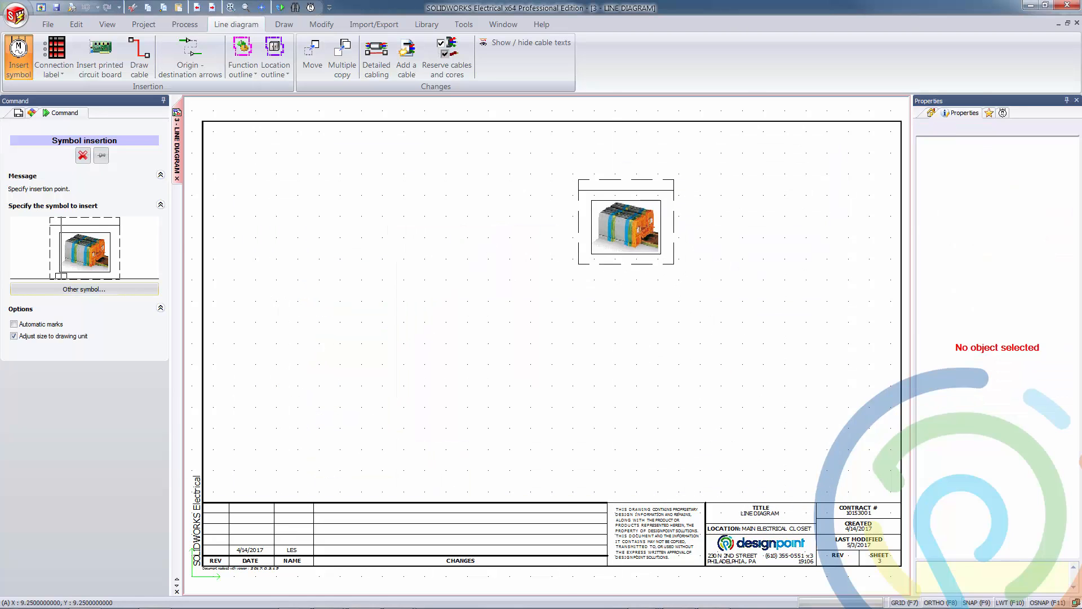
click(483, 180)
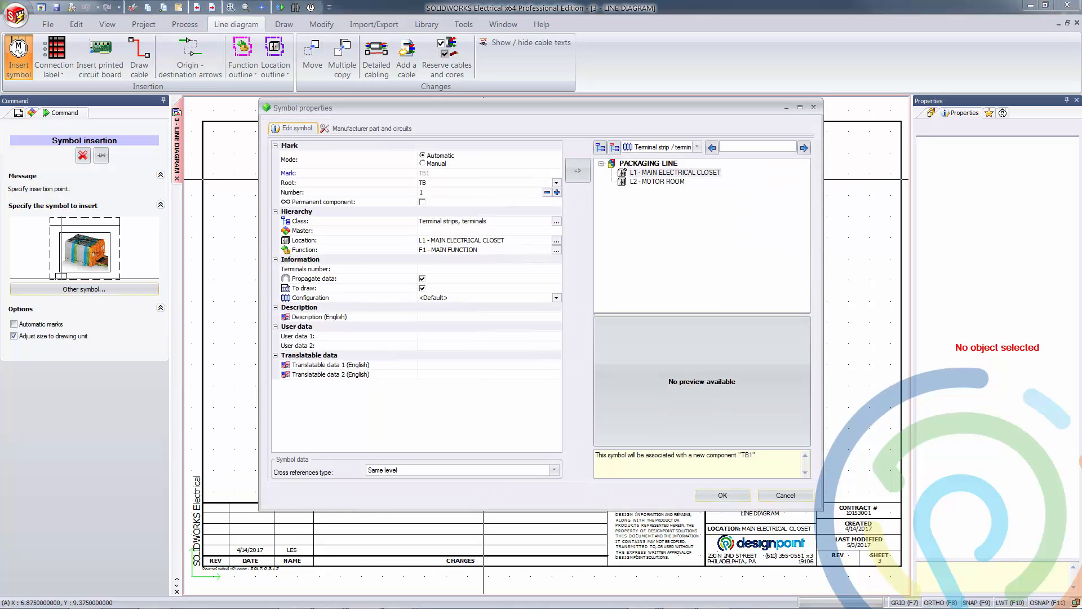
click(736, 500)
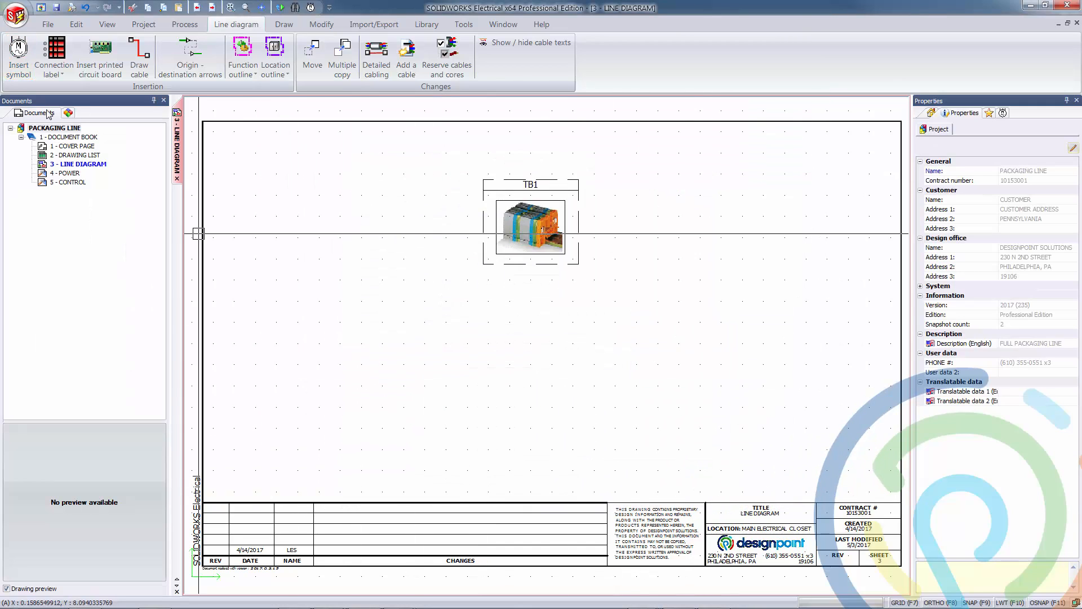
Insert the blue Motor symbol from the Motors class in the lower-left area of the line diagram, keeping its default properties.
click(15, 66)
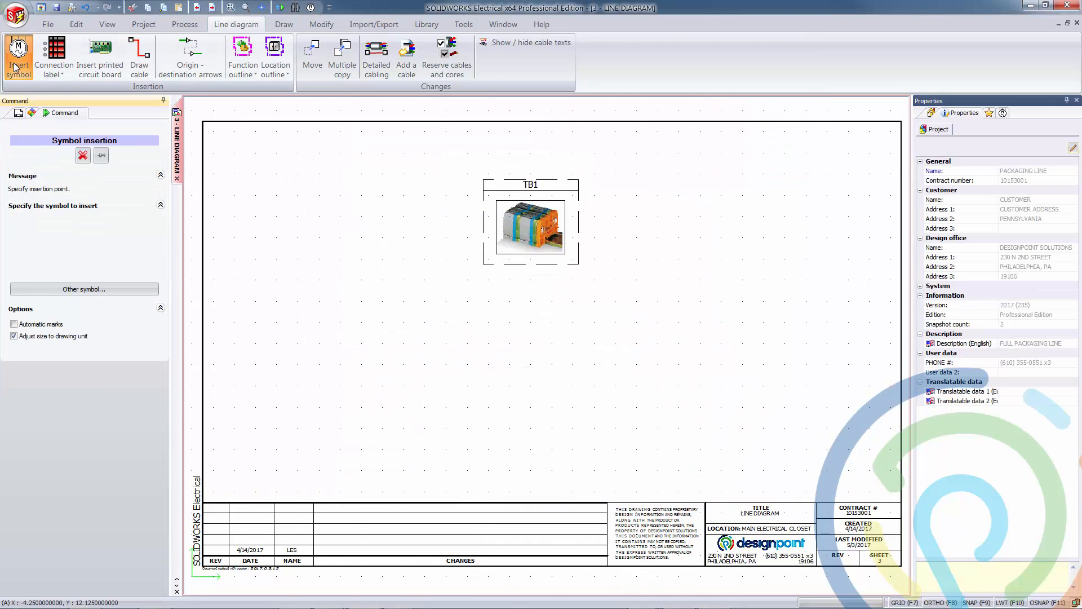
click(54, 291)
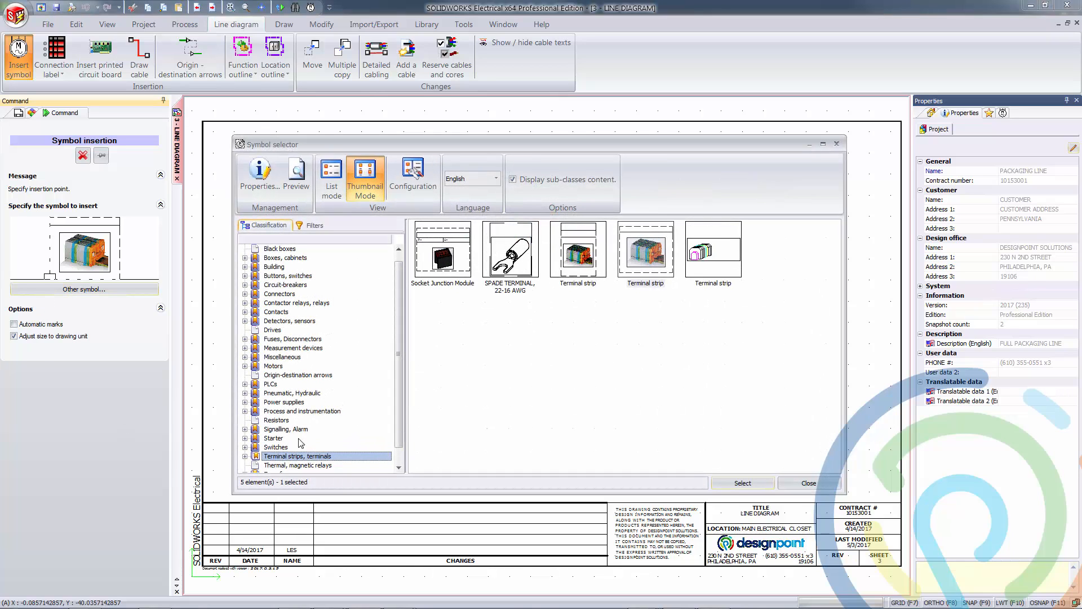
click(274, 366)
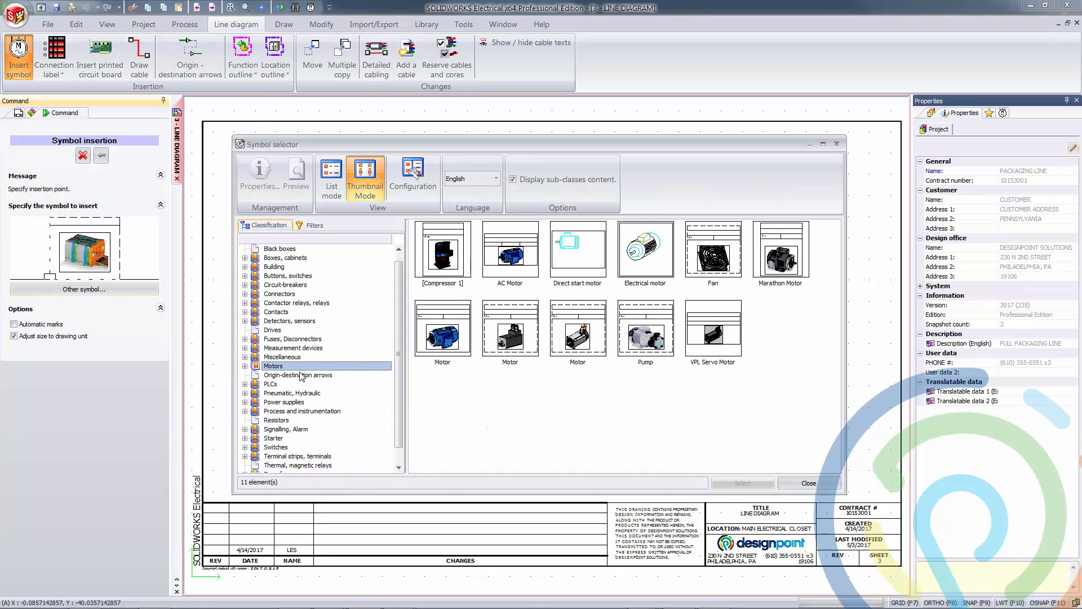
click(446, 328)
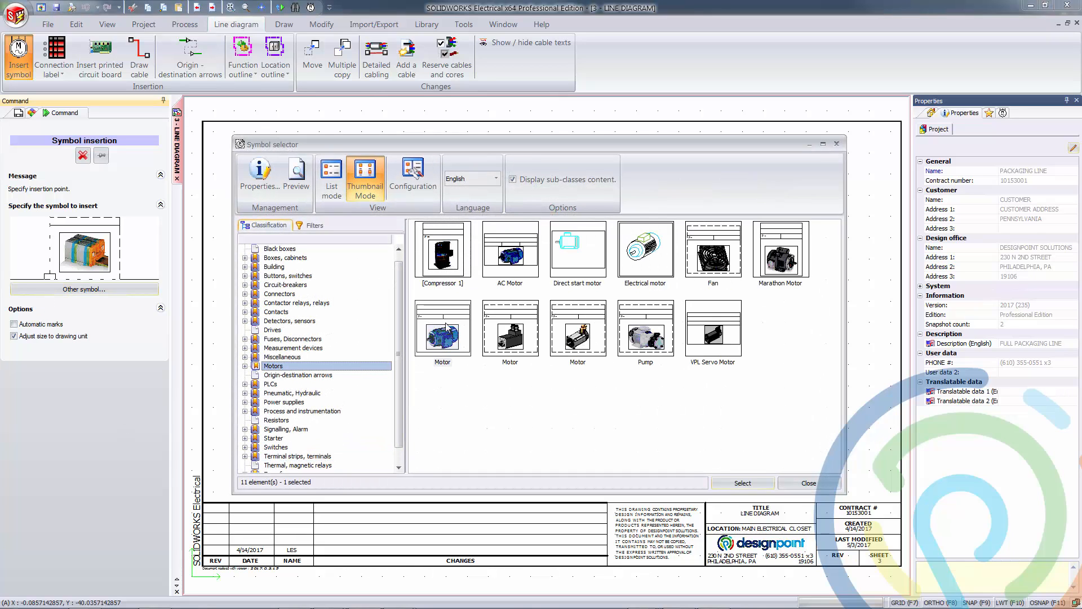
click(761, 482)
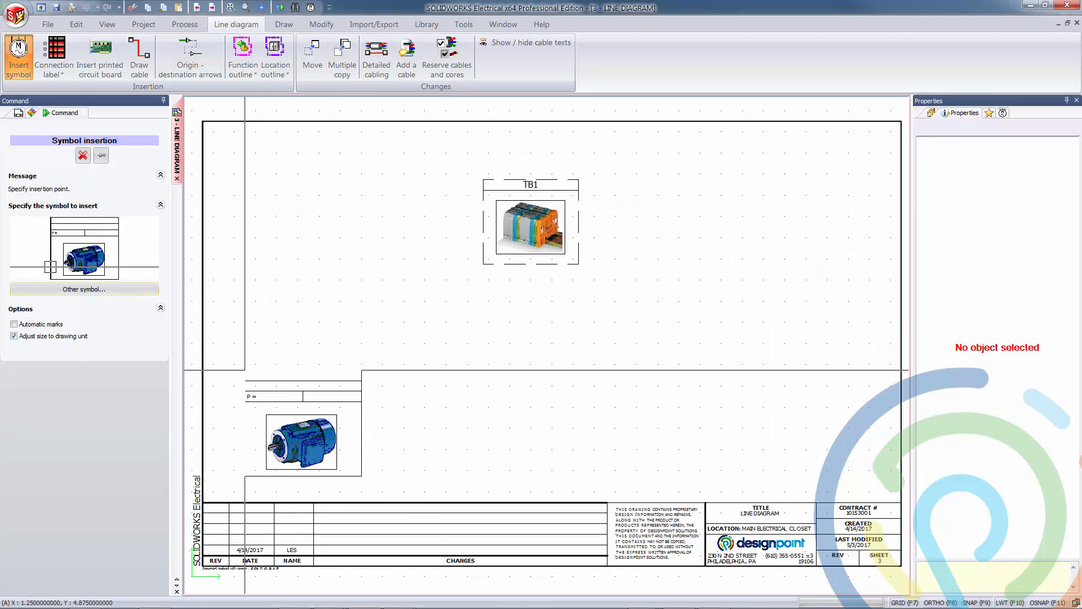
click(245, 371)
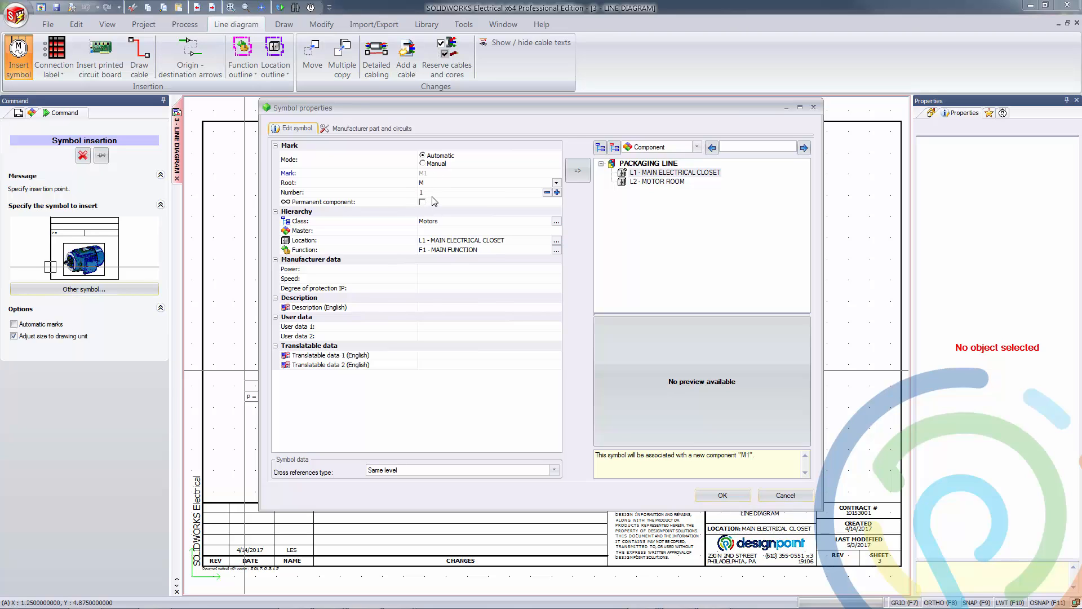
click(722, 496)
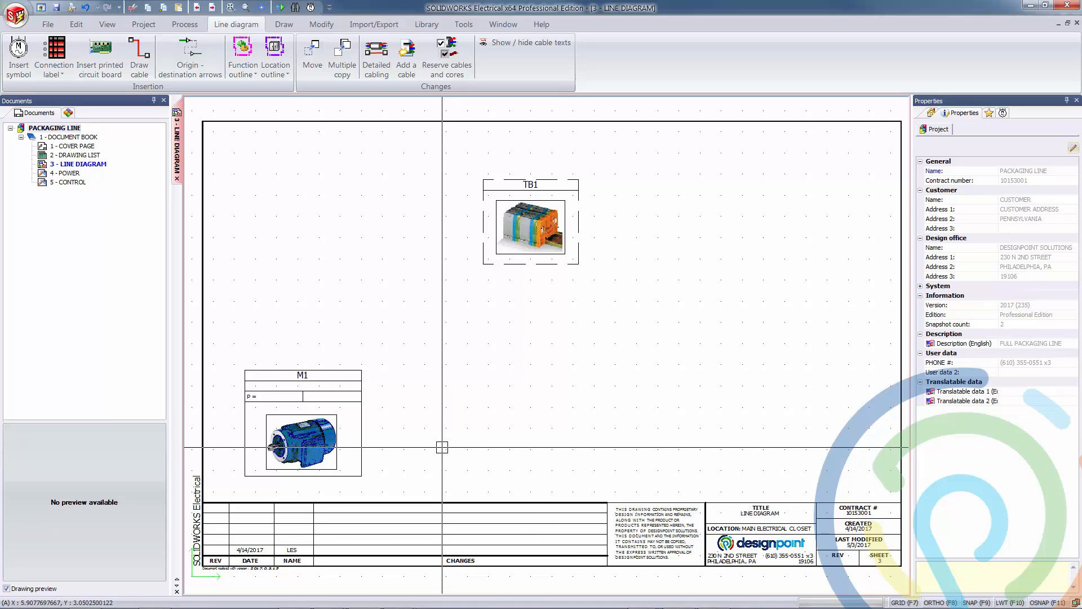
Assign the Leroy Somer manufacturer part LS112M-4P(4) to the motor.
double_click(349, 374)
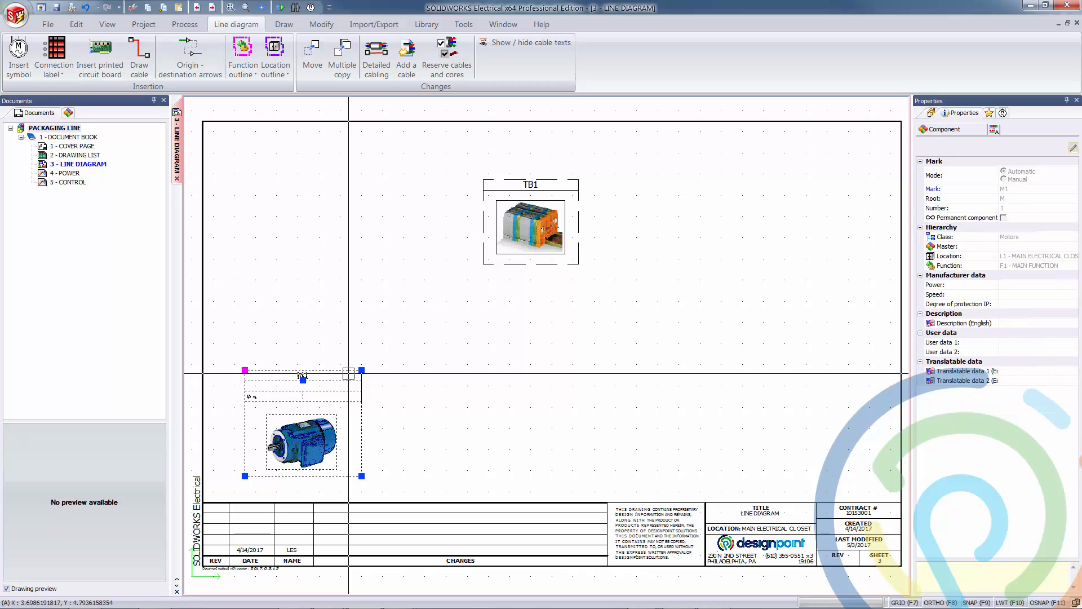
click(421, 168)
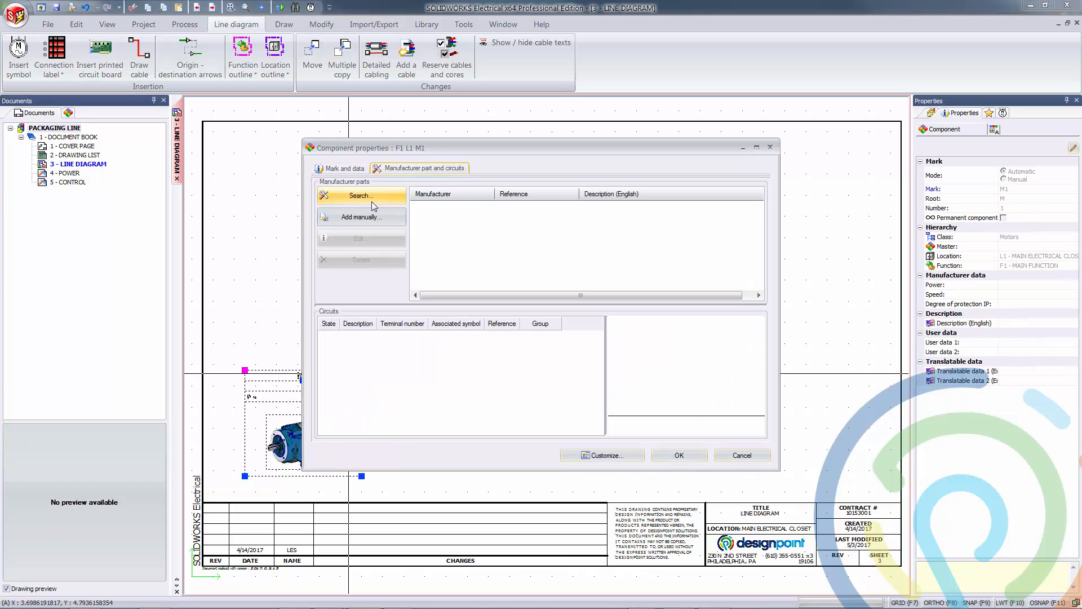
click(370, 200)
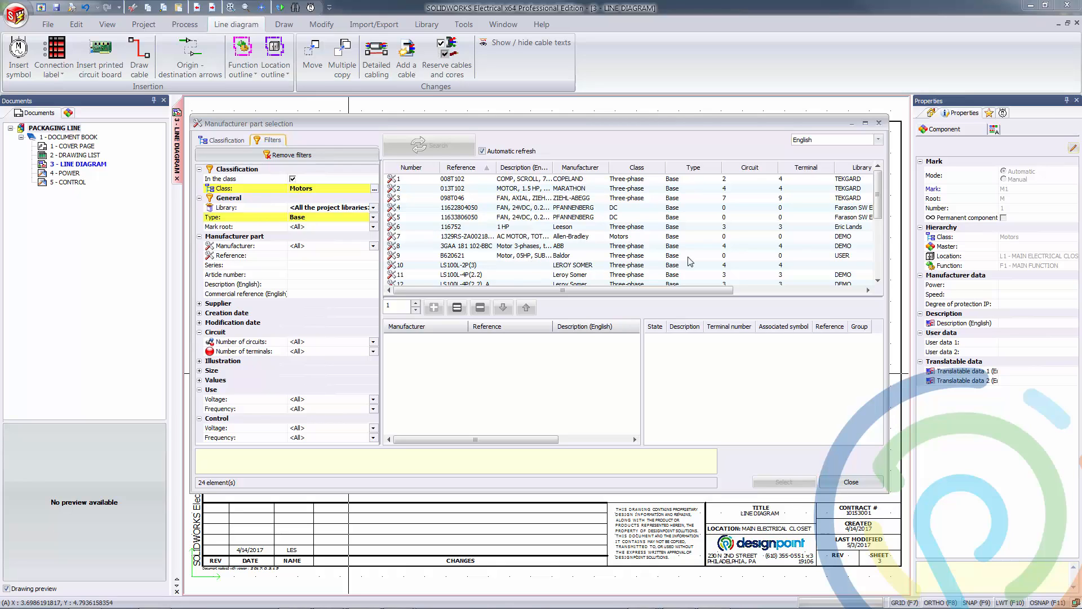
drag(880, 209, 878, 237)
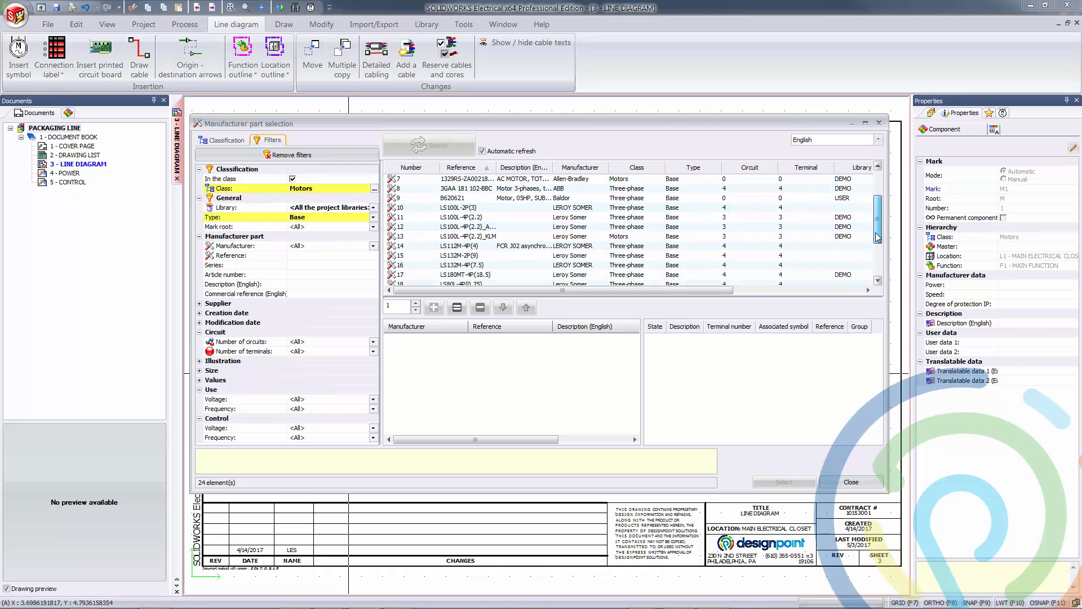
click(498, 246)
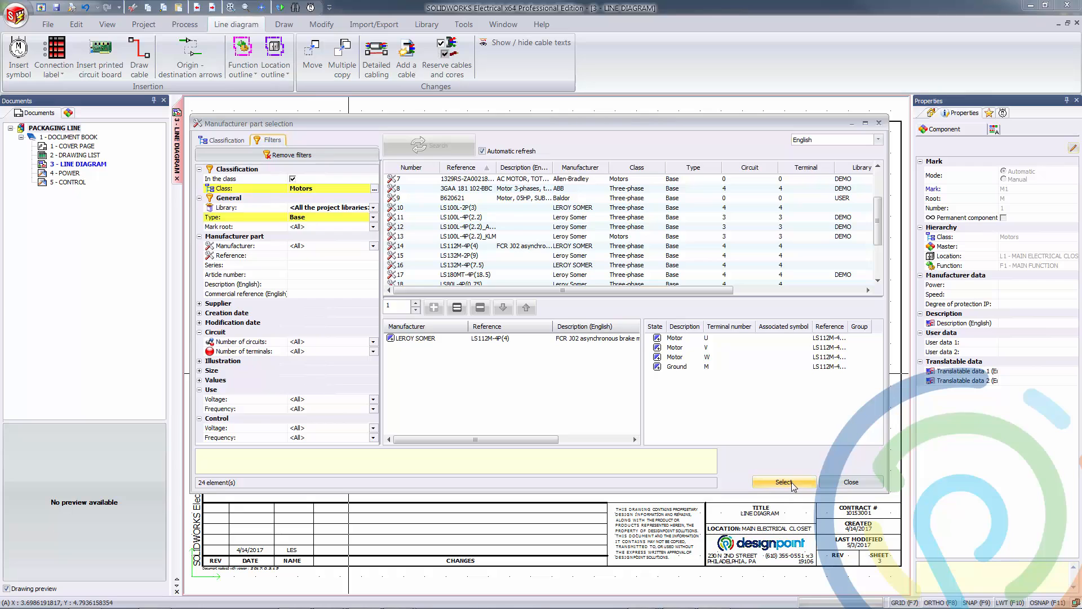
click(792, 482)
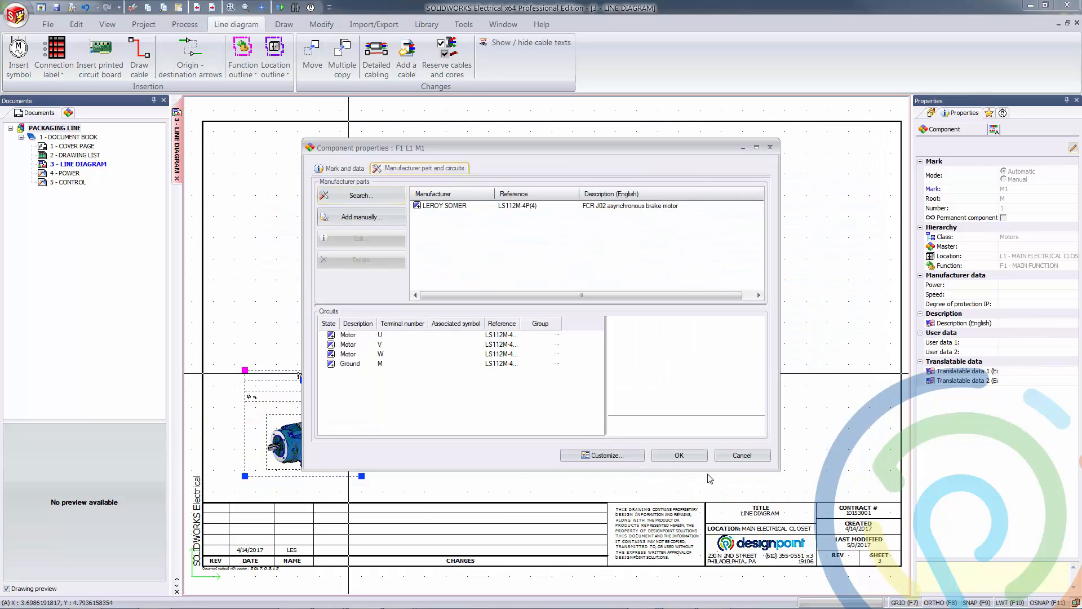
click(679, 455)
key(Escape)
Copy the motor symbol and paste a duplicate beside it on its right, aligned in the same row.
scroll(285, 452, up, 2)
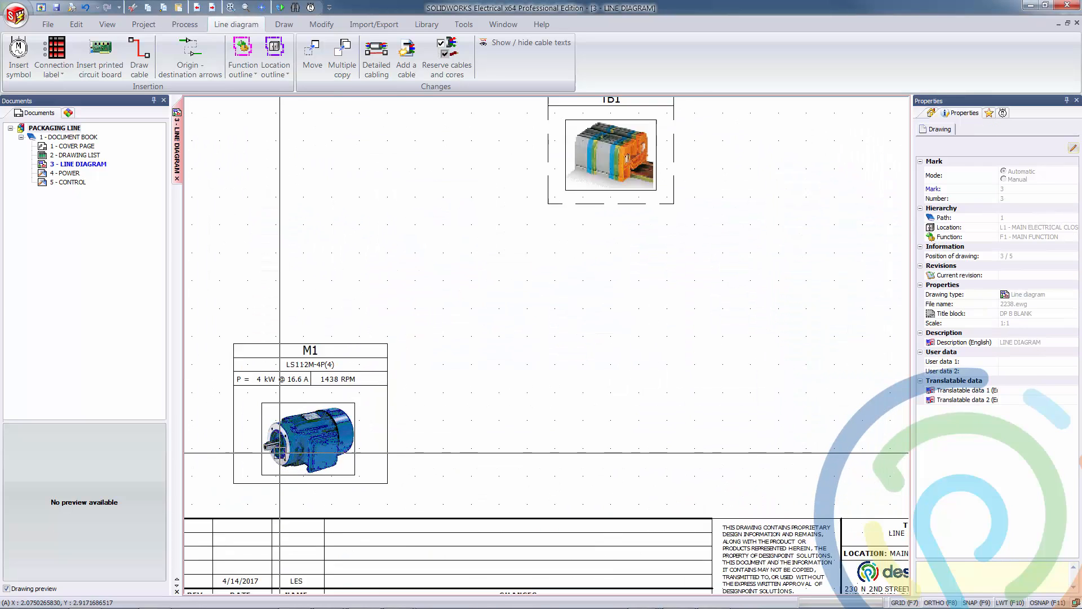
scroll(279, 453, up, 1)
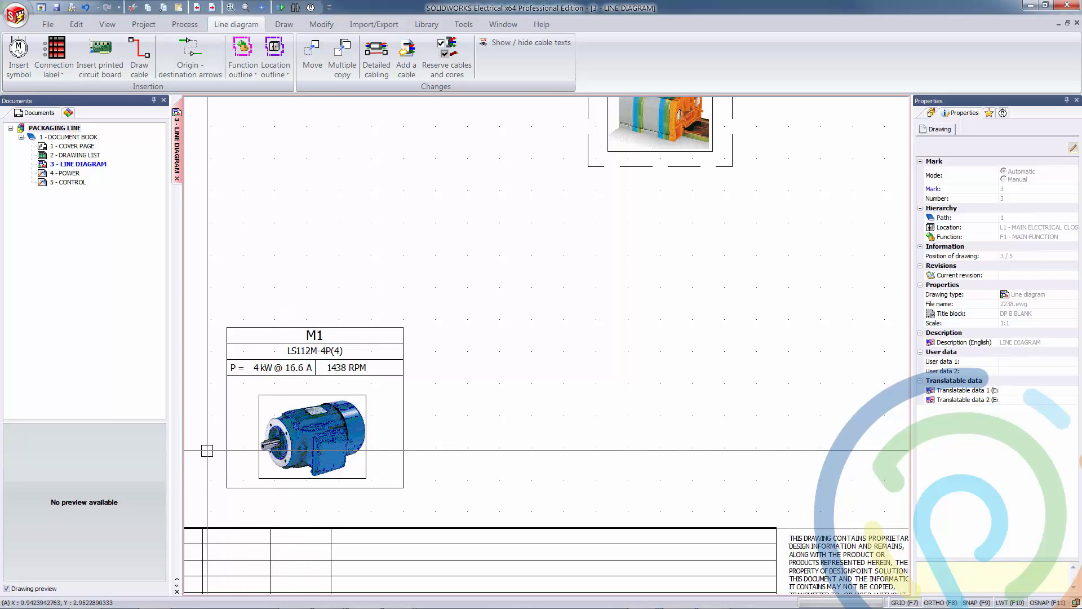
middle_drag(207, 451, 265, 457)
scroll(266, 457, down, 1)
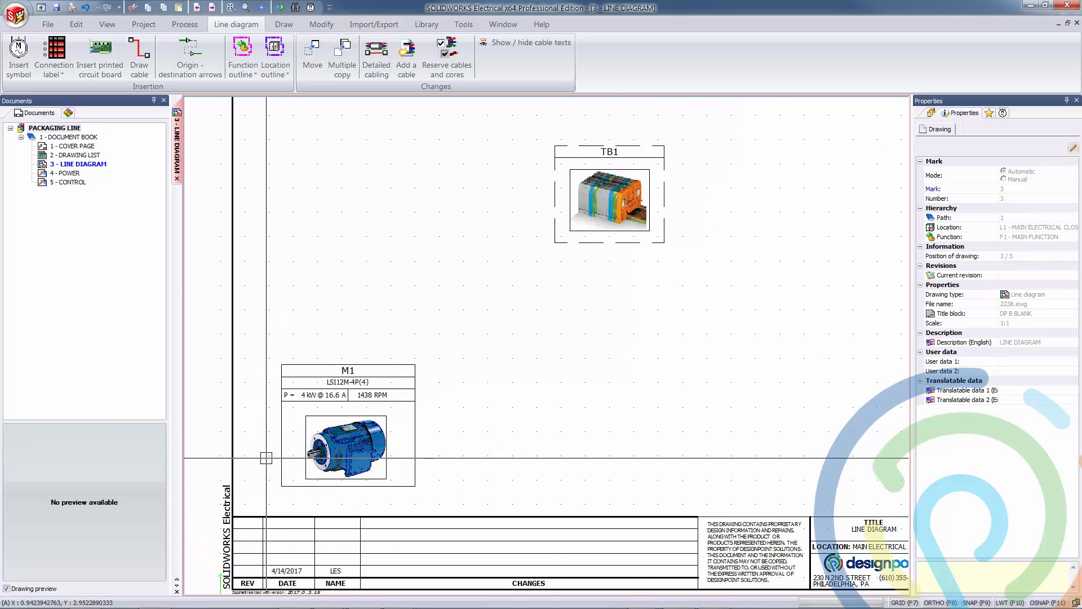
click(385, 365)
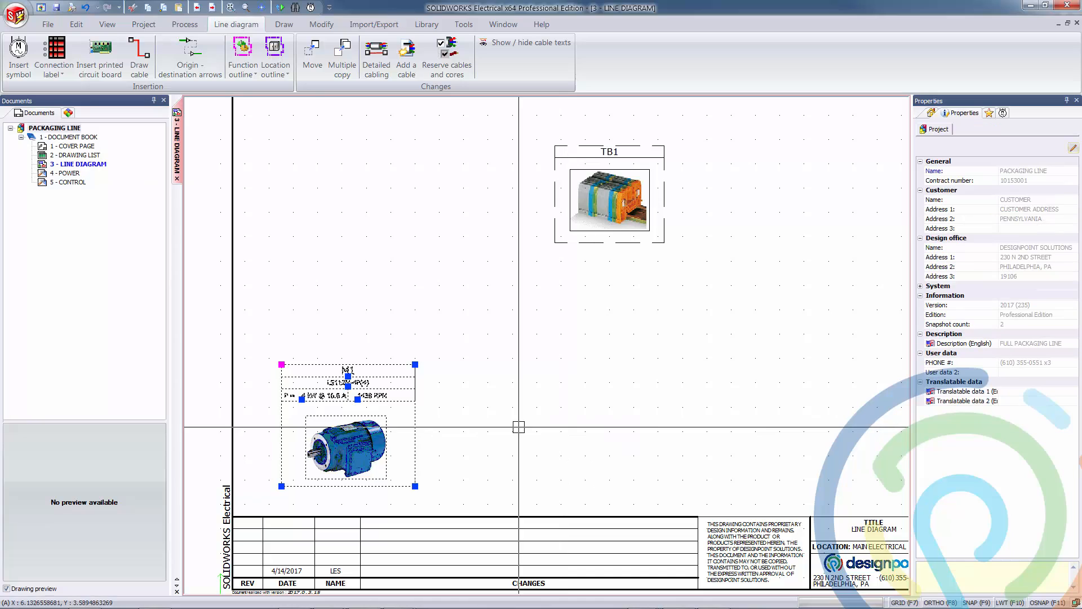
key(Escape)
key(ctrl+v)
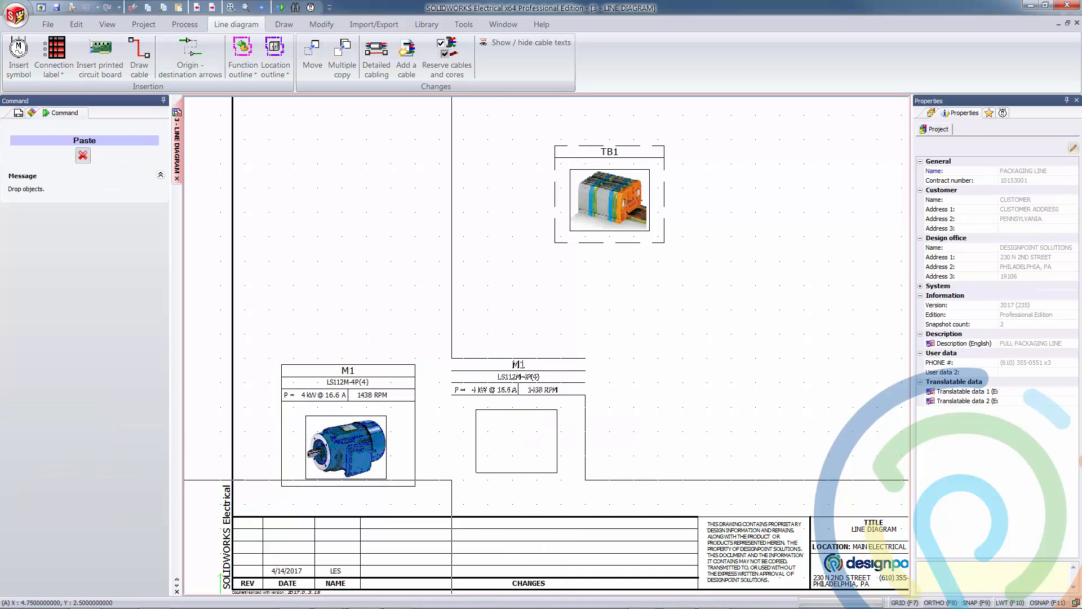
click(439, 486)
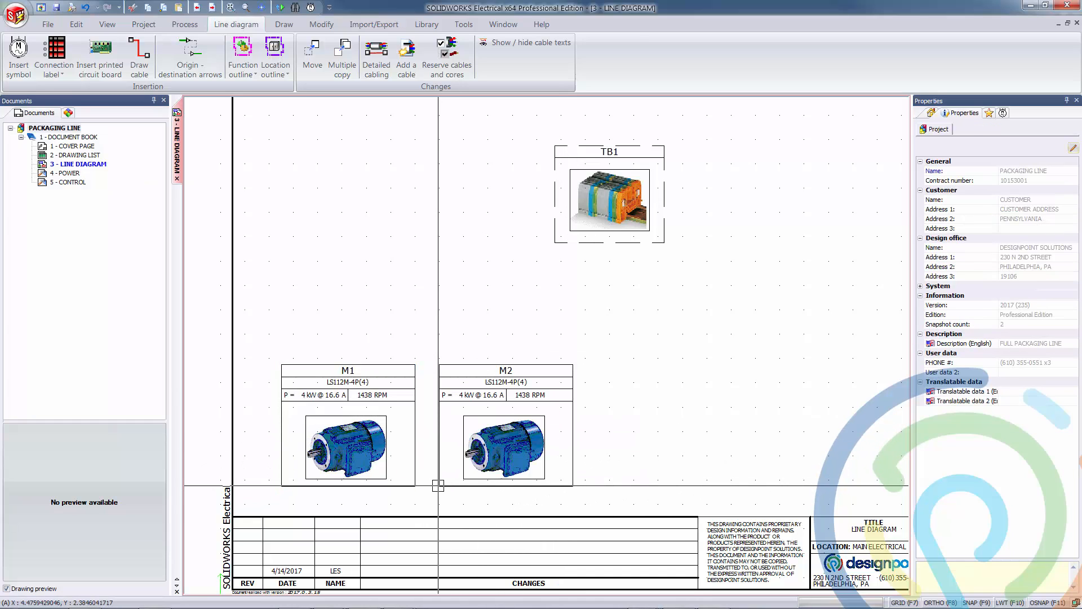
Paste two more copies of the motor to the right of the existing pair, completing a row of four.
scroll(571, 425, up, 3)
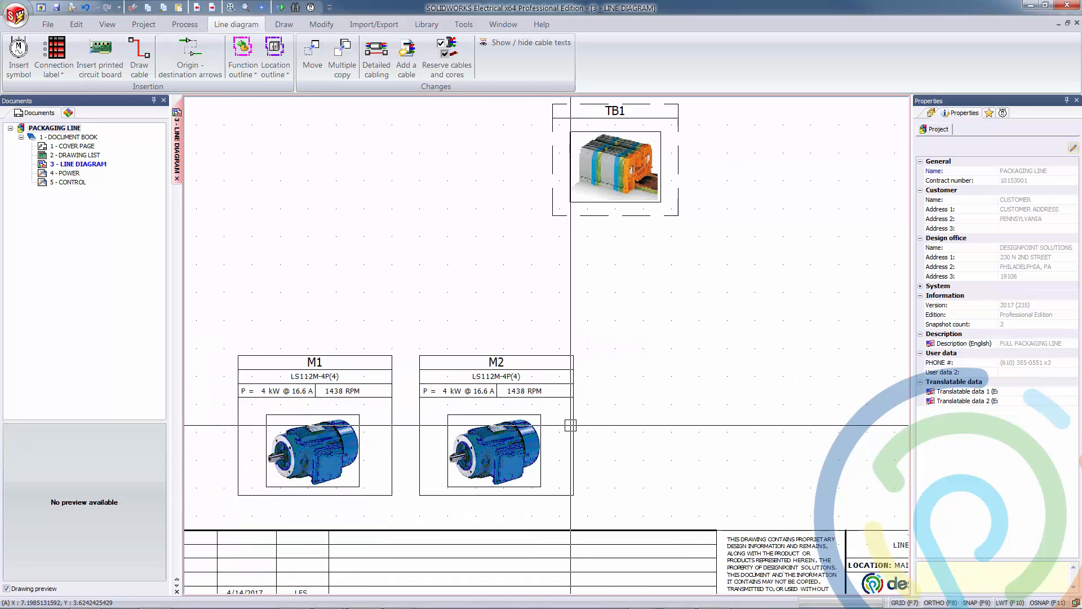
scroll(570, 425, up, 1)
scroll(708, 490, up, 1)
middle_drag(708, 491, 644, 491)
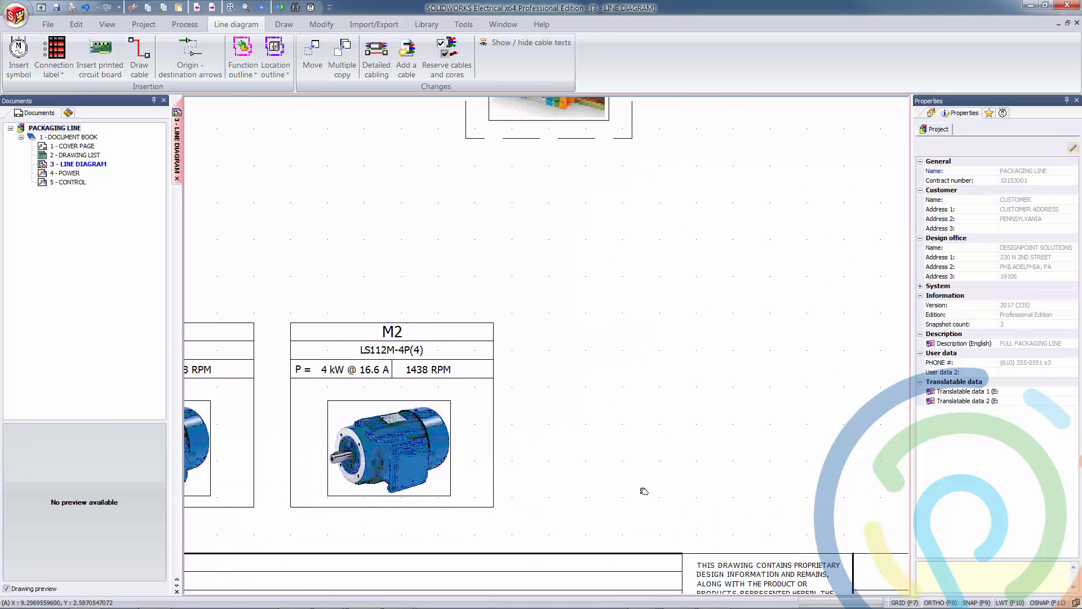
key(ctrl+v)
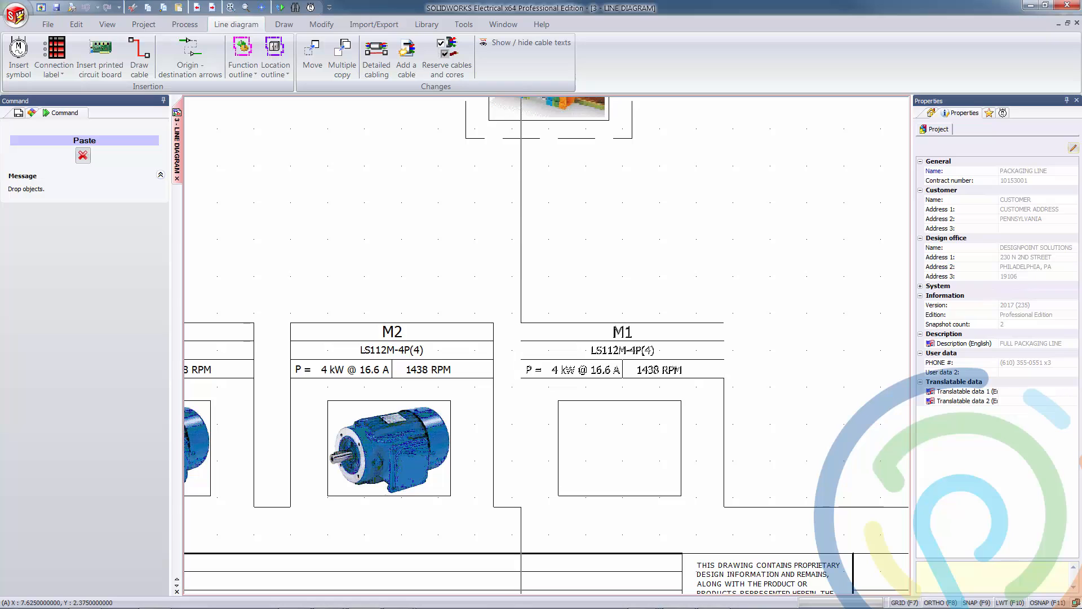
click(521, 506)
middle_drag(690, 476, 504, 477)
key(ctrl+v)
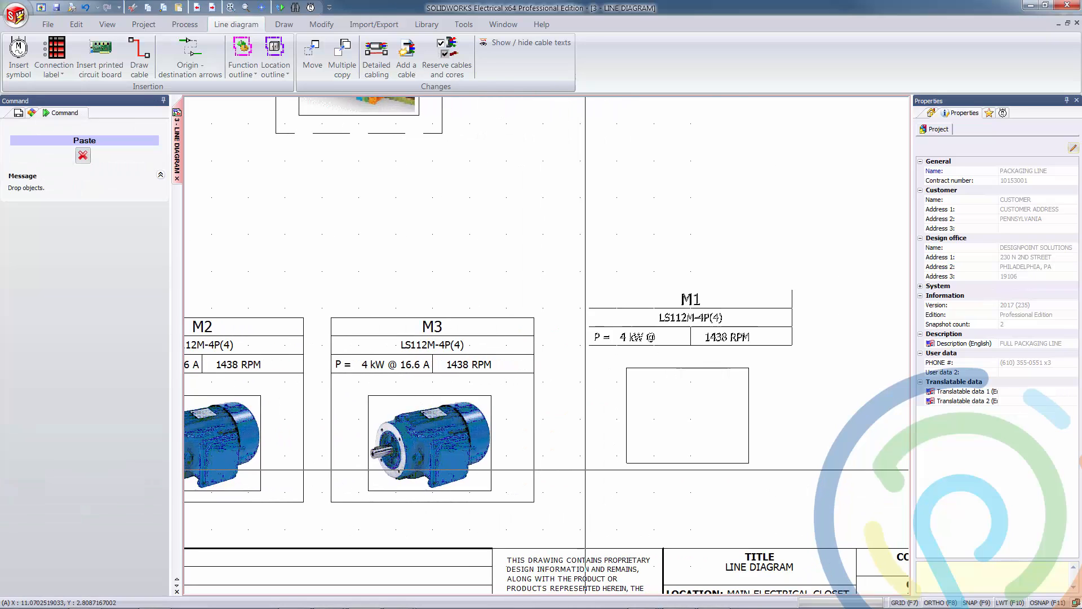
click(570, 501)
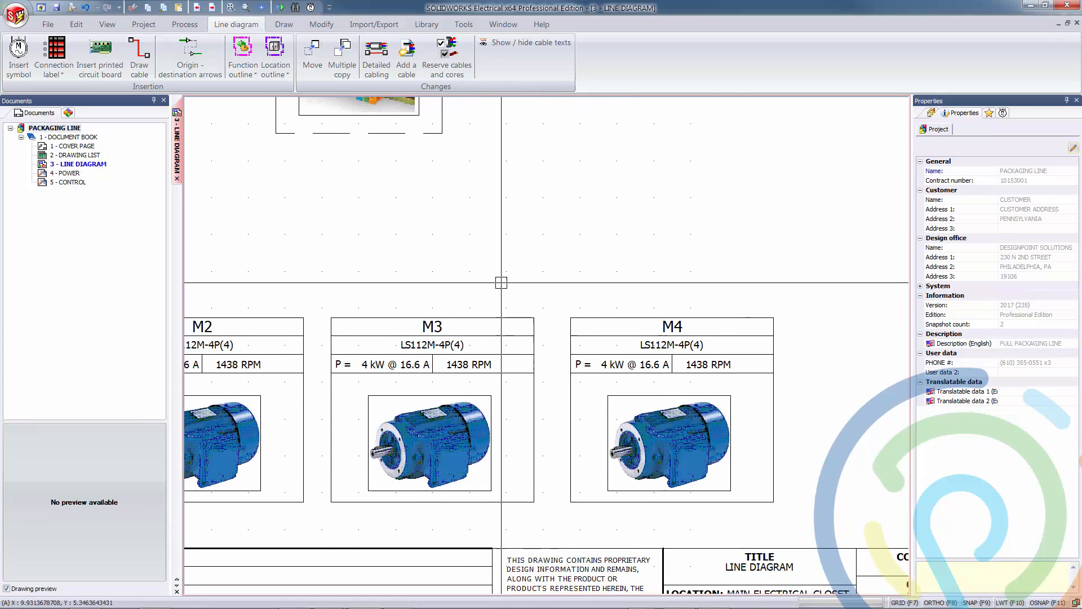
middle_click(599, 343)
middle_click(599, 343)
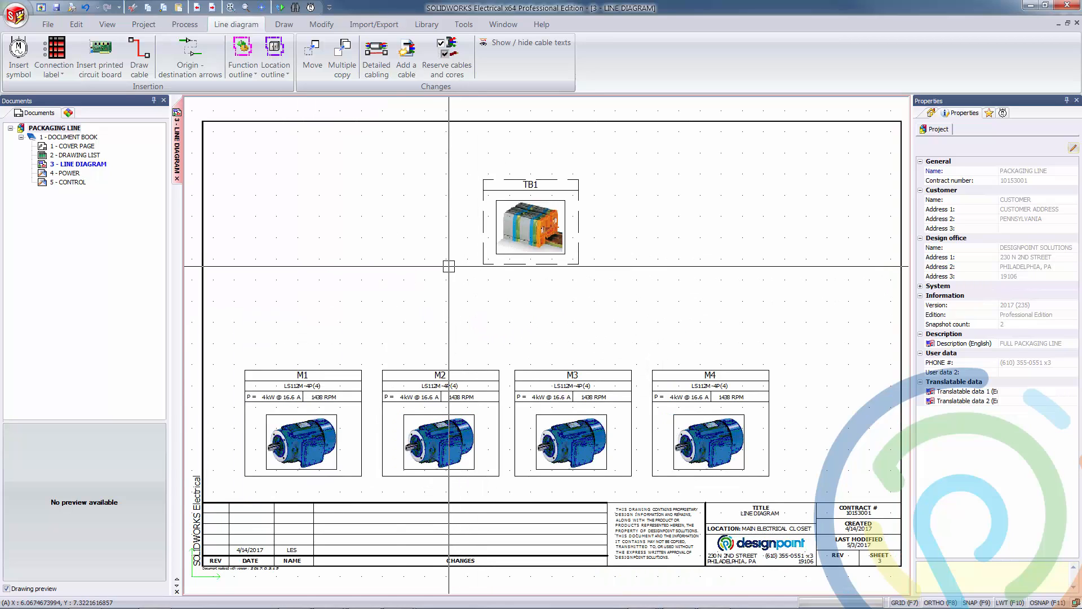
Open the project's report manager and view the BOM BY MANUFACTURER report.
click(144, 24)
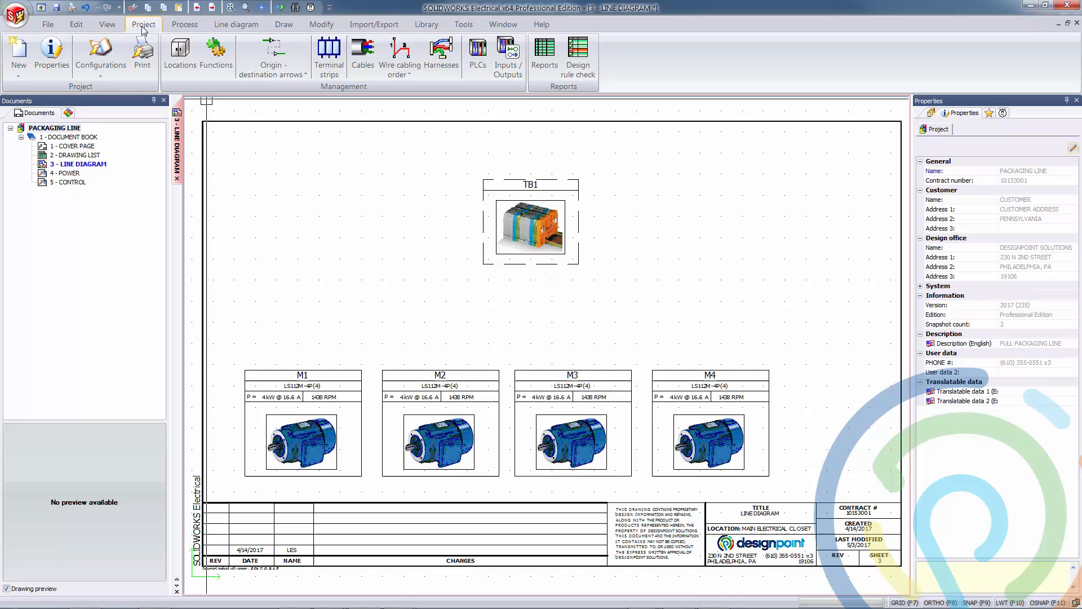
click(544, 65)
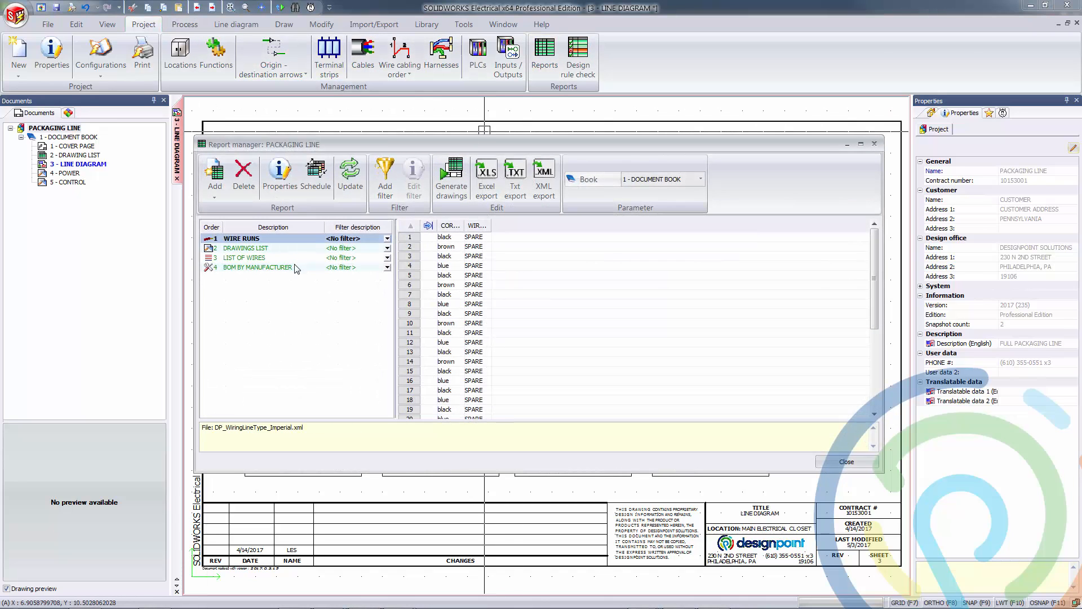
click(294, 266)
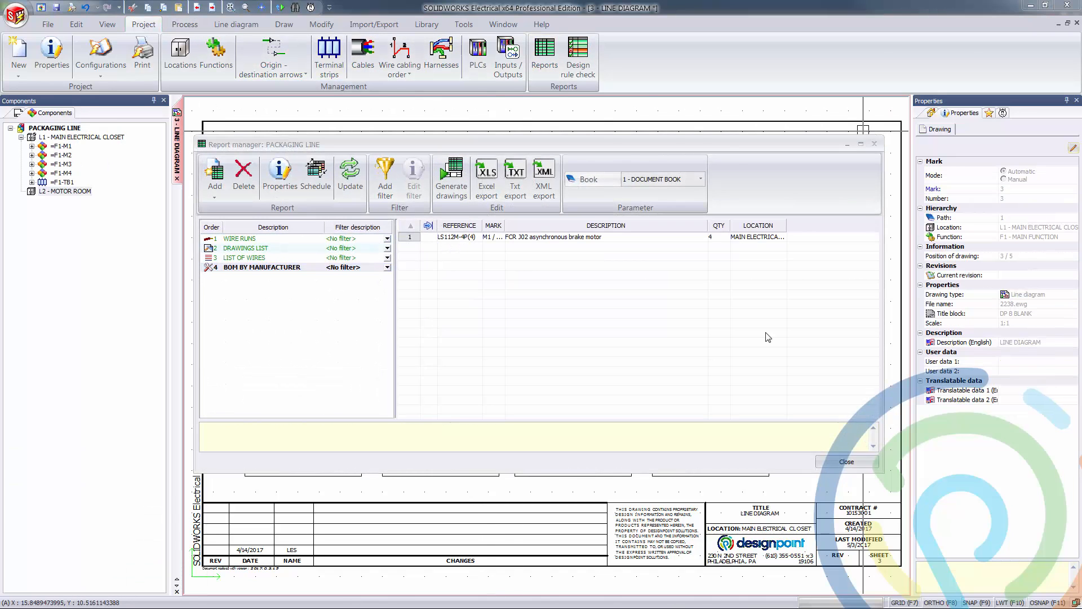
Close the report manager and draw red continuous cables from terminal strip TB1 to motors M1 and M2.
click(847, 461)
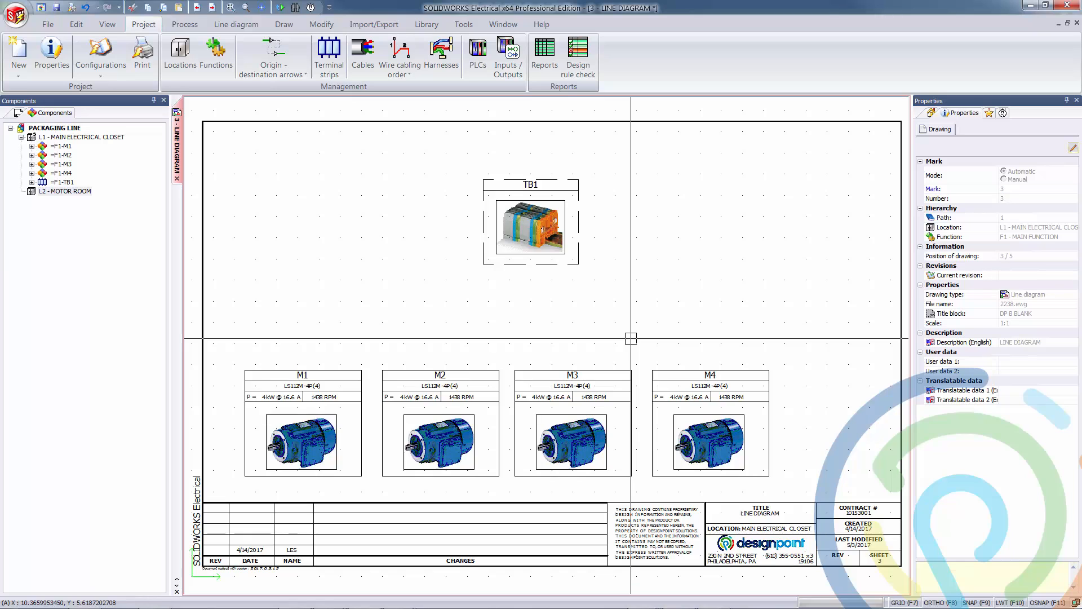
key(space)
click(484, 216)
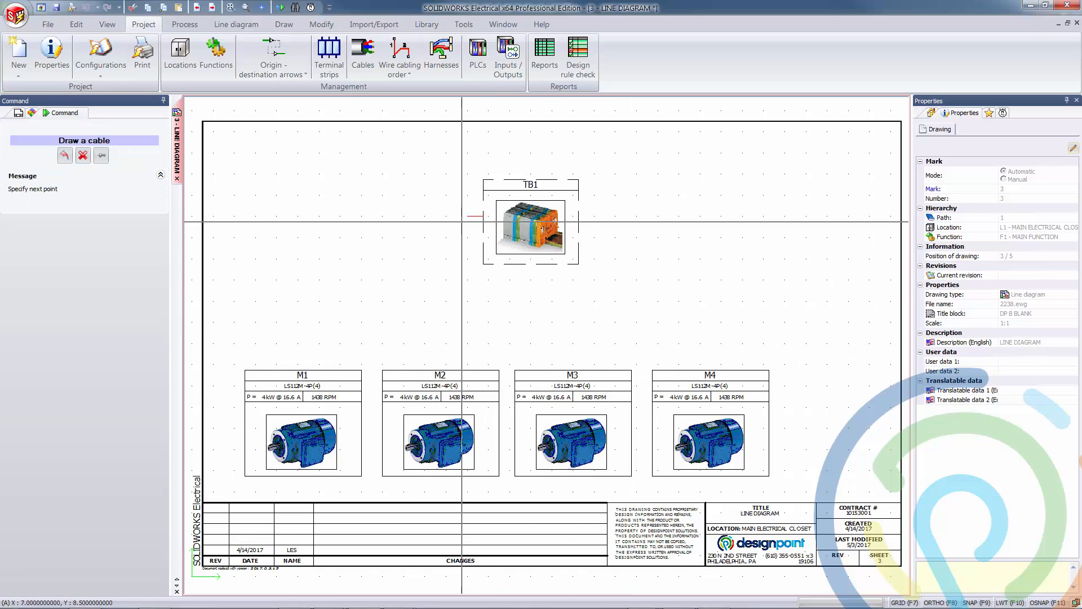
click(319, 216)
click(319, 370)
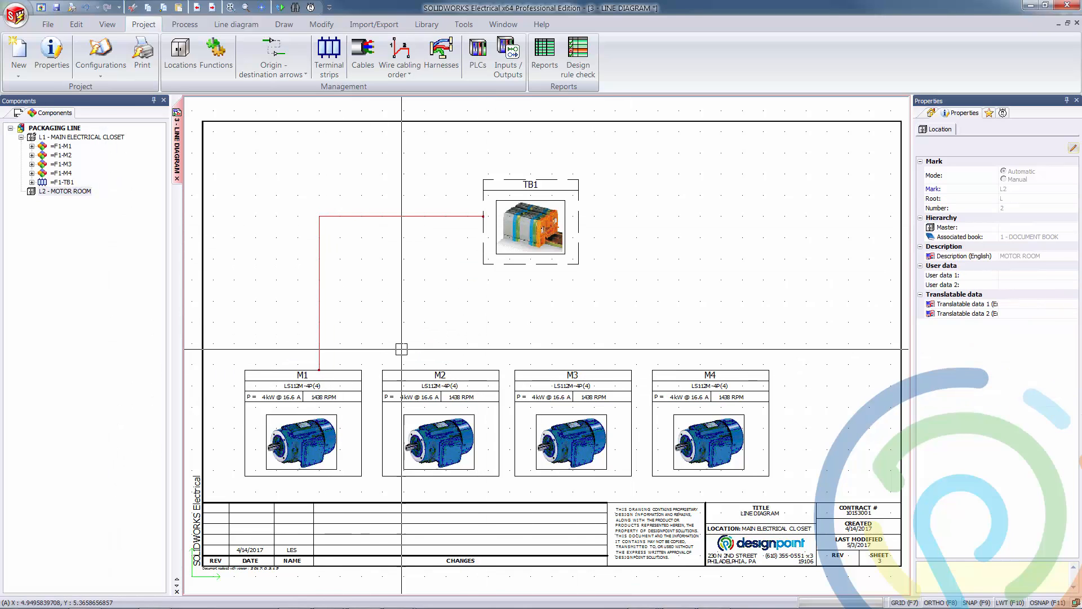
click(493, 263)
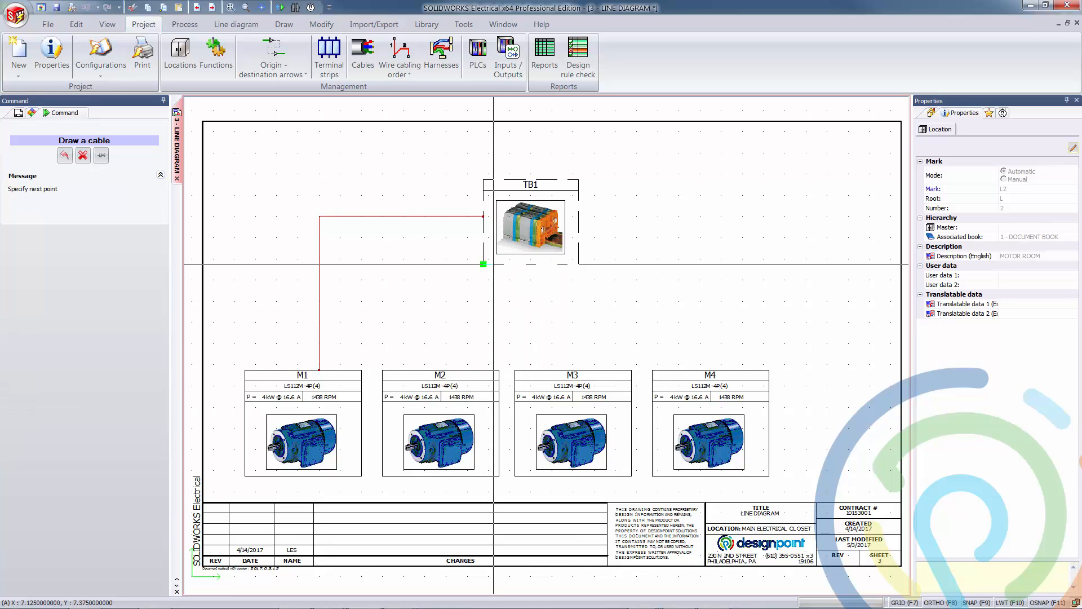
click(493, 371)
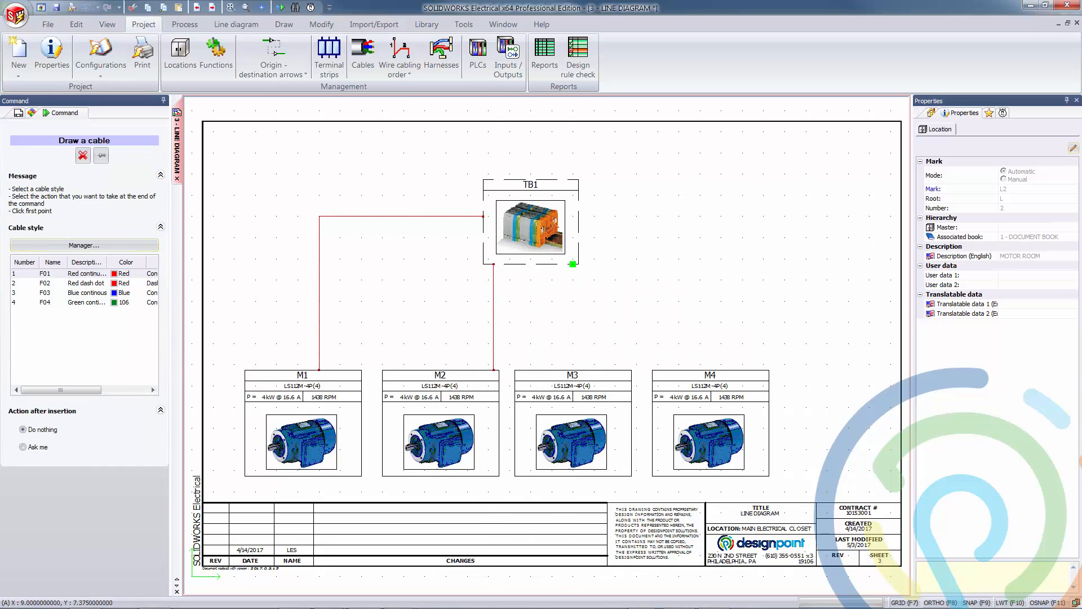
Draw cables from terminal strip TB1 to motors M3 and M4.
click(568, 263)
click(568, 371)
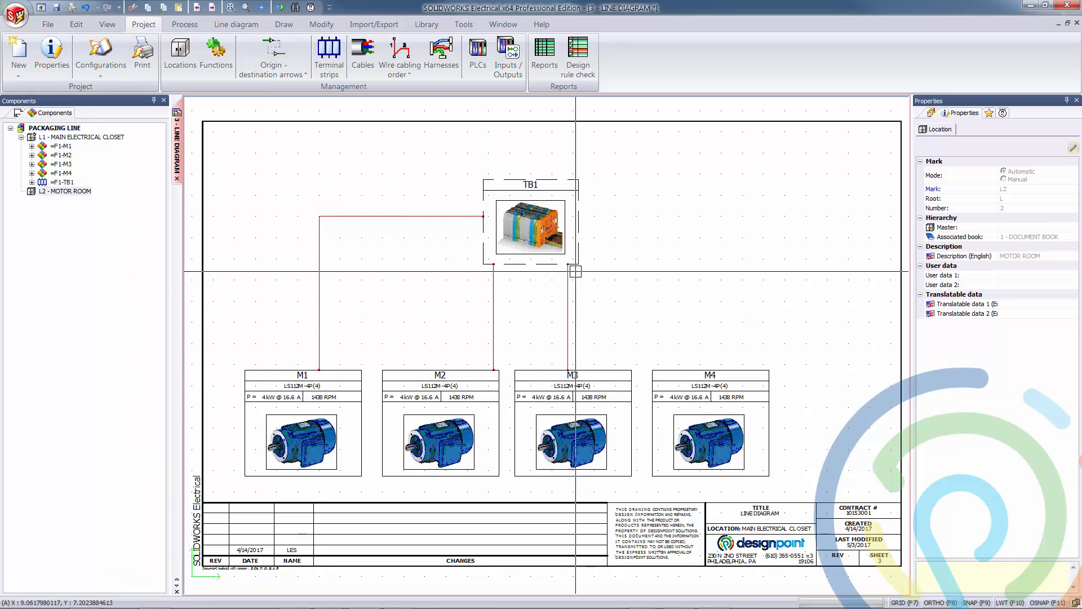
click(578, 216)
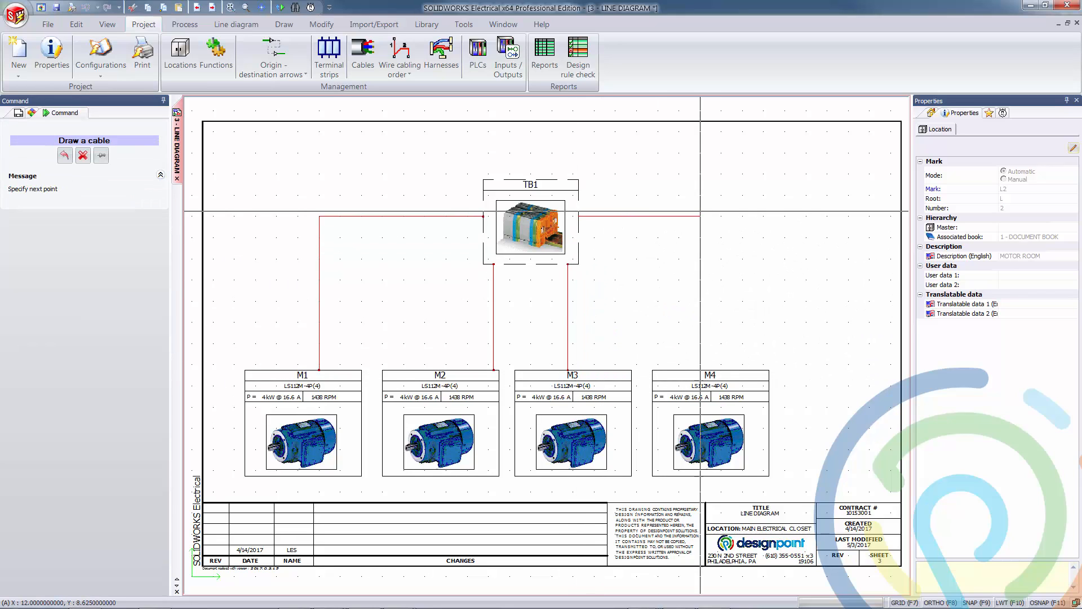
click(705, 370)
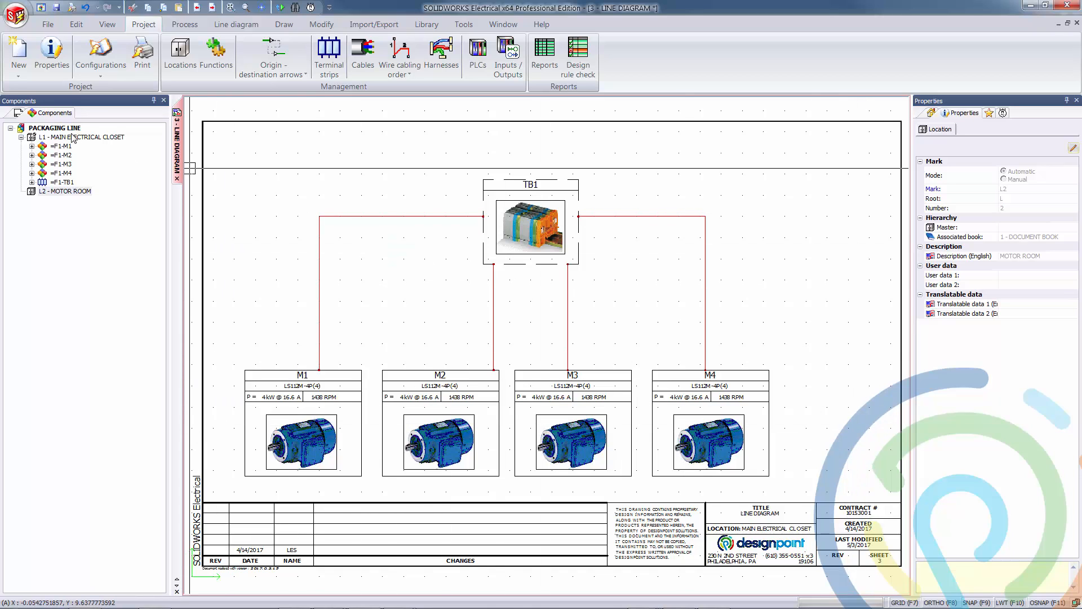
Close the PACKAGING LINE project and open the line diagram of PACKAGING LINE - FAST FORWARD, showing the whole sheet.
right_click(52, 128)
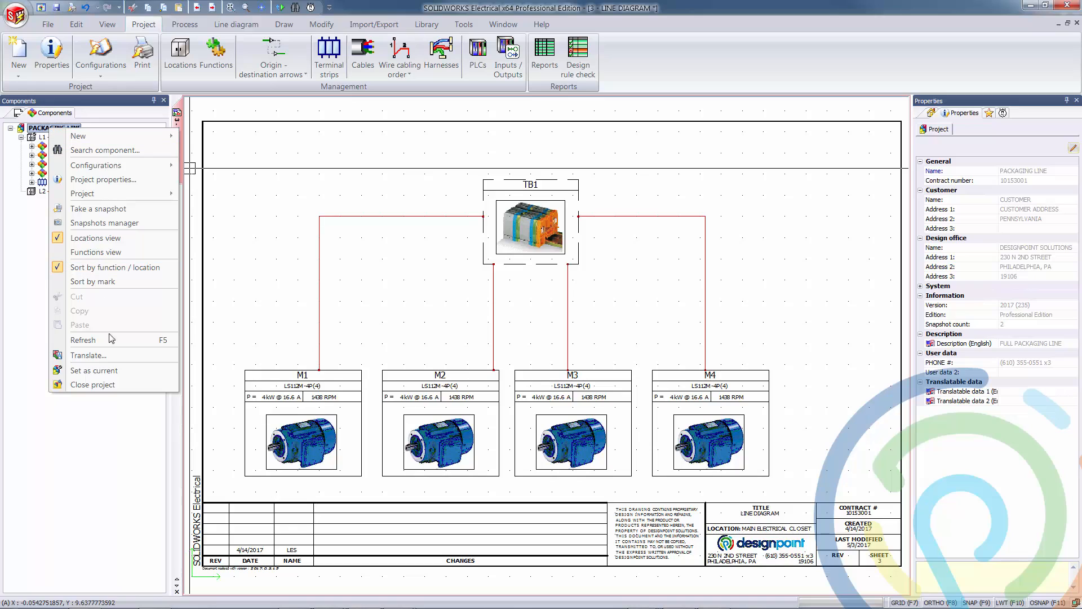
click(93, 385)
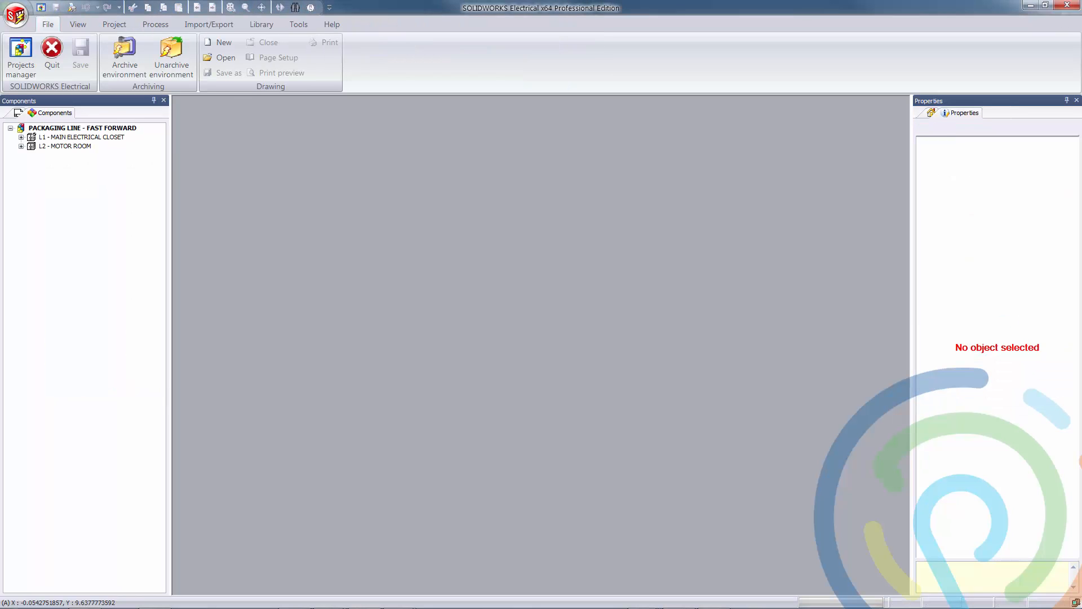
click(18, 114)
click(22, 137)
click(73, 164)
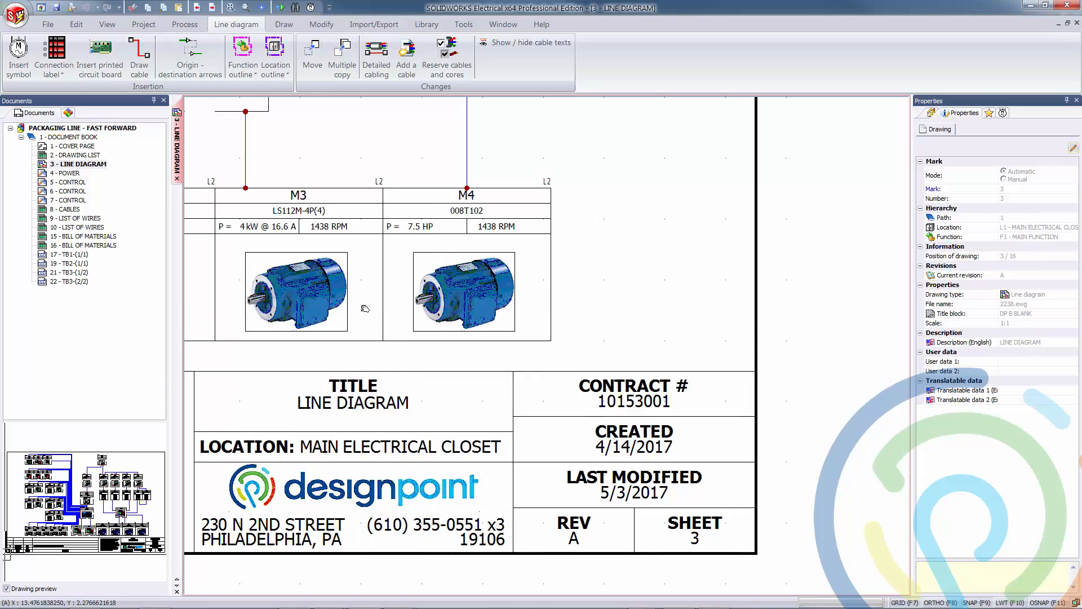
scroll(664, 461, down, 3)
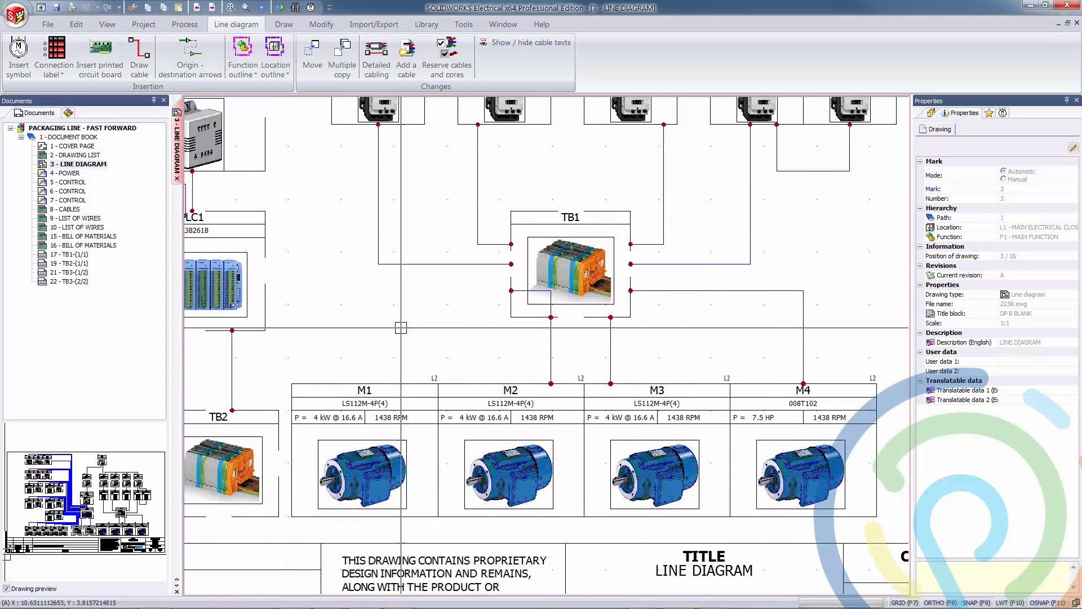
scroll(552, 484, down, 5)
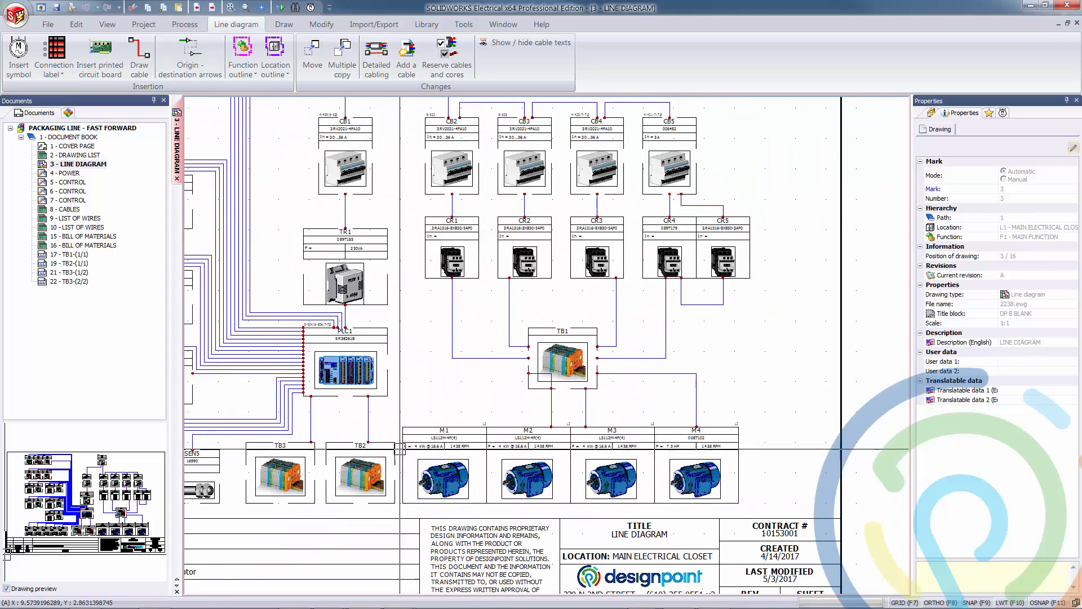
middle_drag(360, 440, 542, 434)
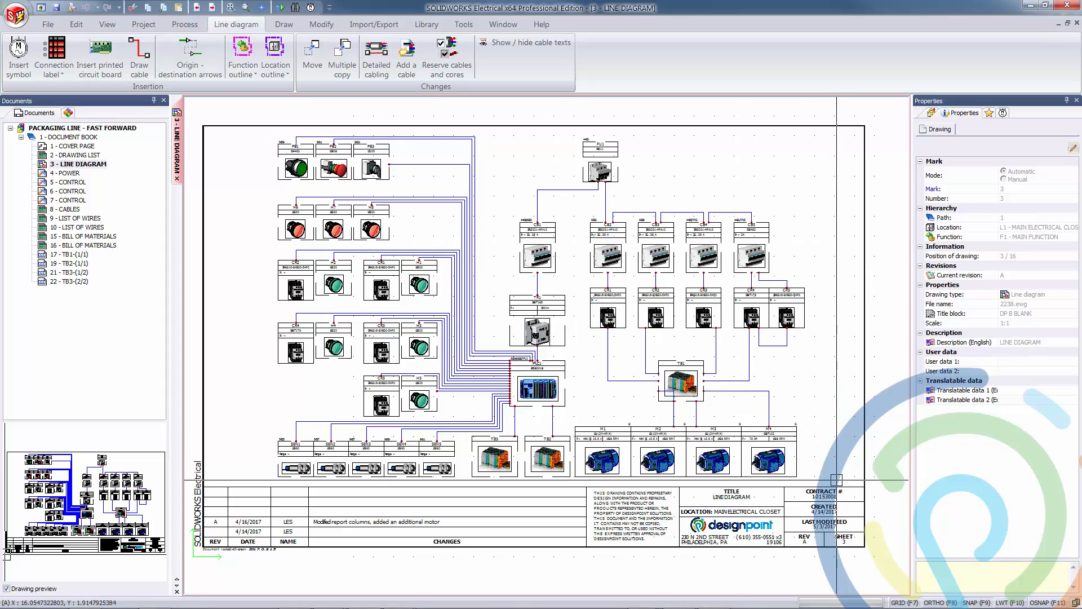
Examine the components listed under the MOTOR ROOM and MAIN ELECTRICAL CLOSET locations.
click(69, 113)
click(21, 146)
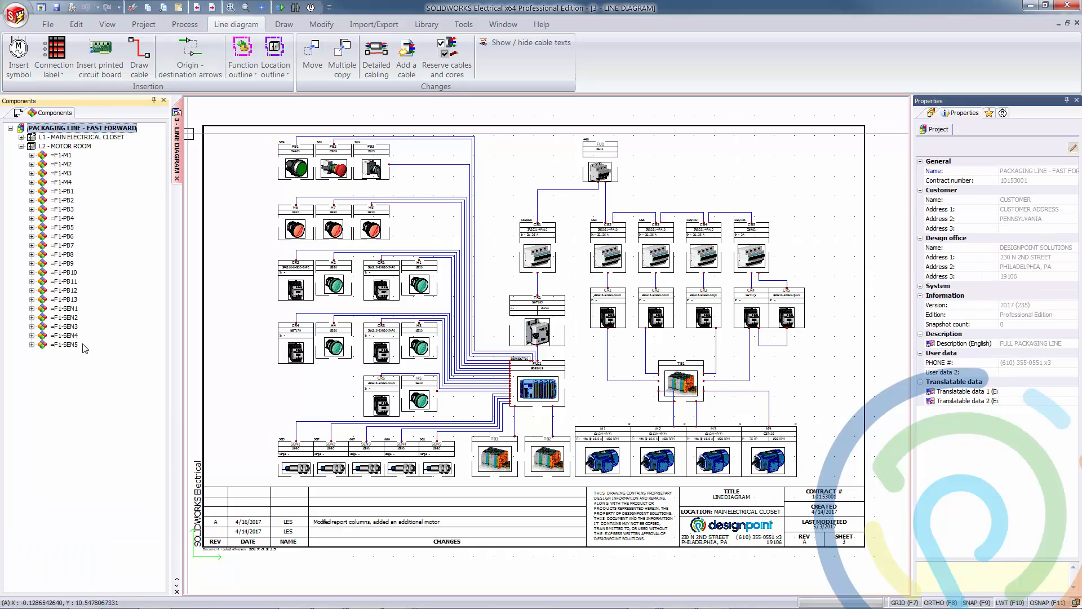
click(21, 137)
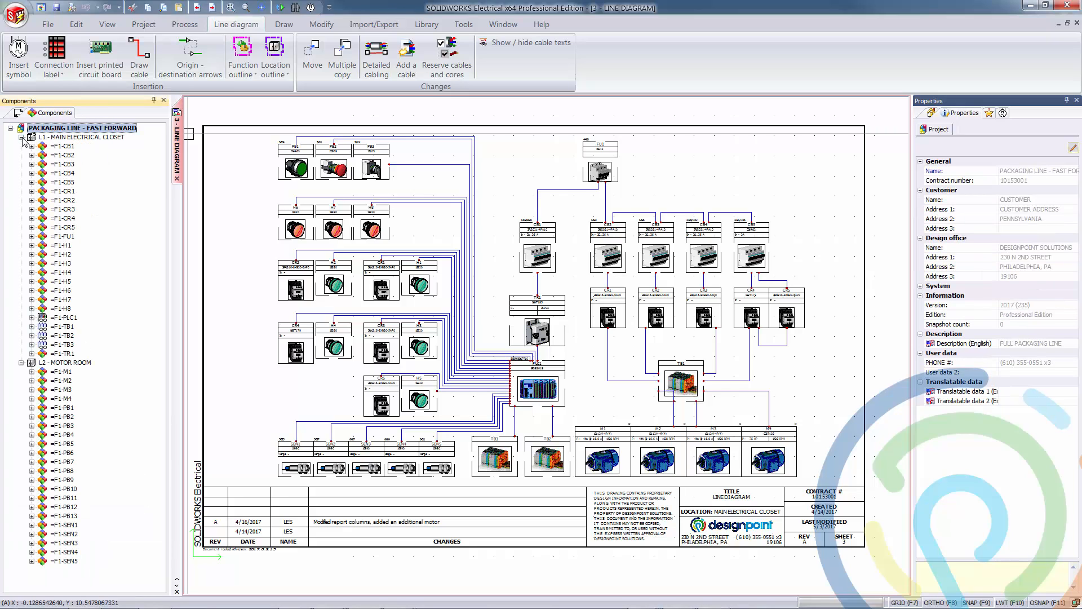
click(21, 137)
Open the 4 - POWER schematic from the document book and bring the open wire ends beside terminals 13 to 16 into view.
click(19, 114)
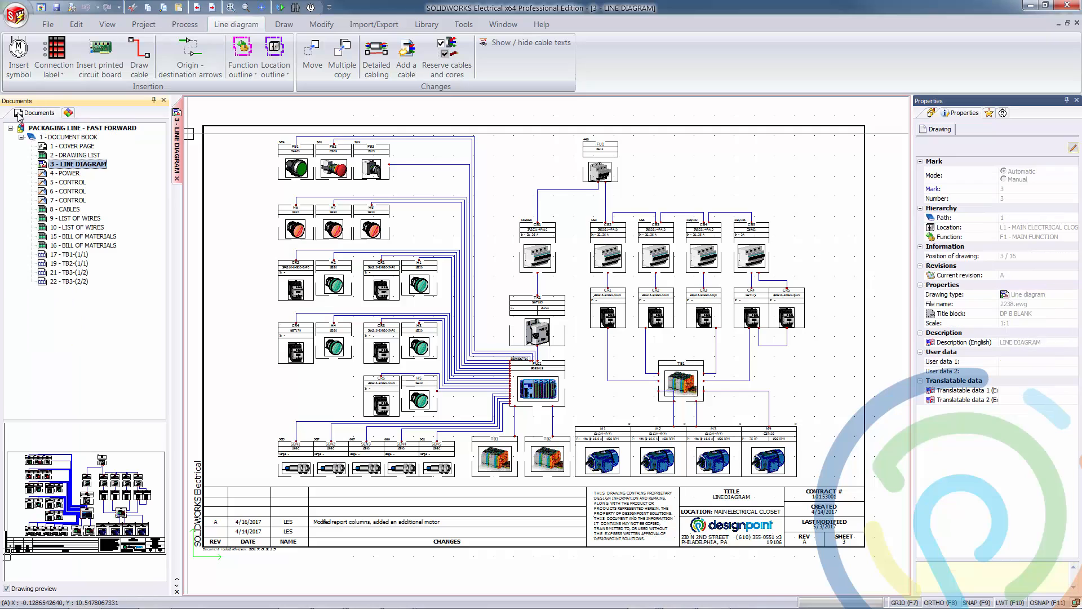
double_click(69, 174)
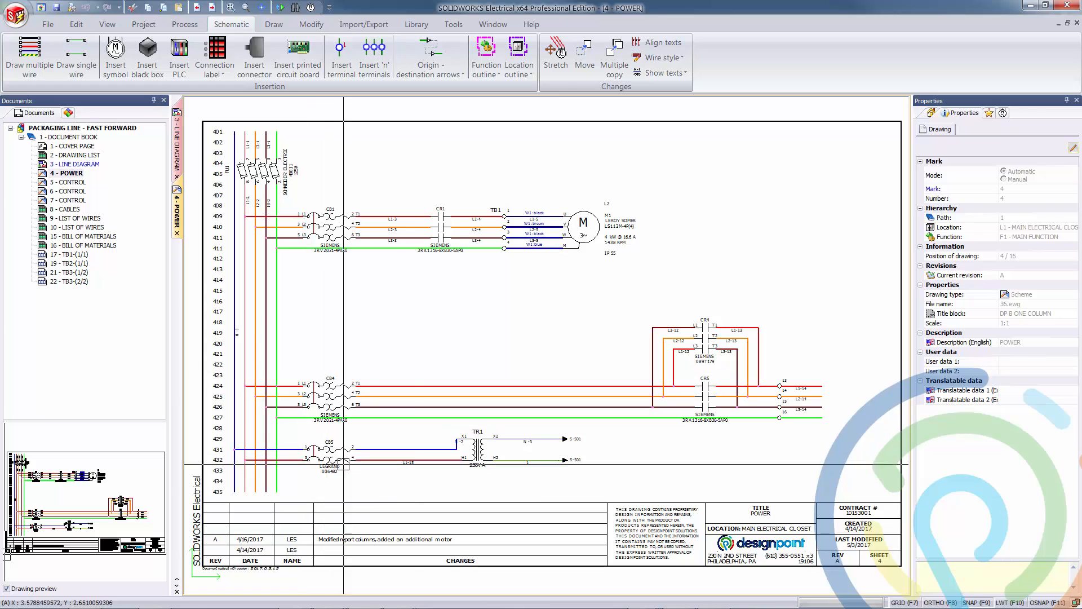
middle_drag(737, 470, 582, 460)
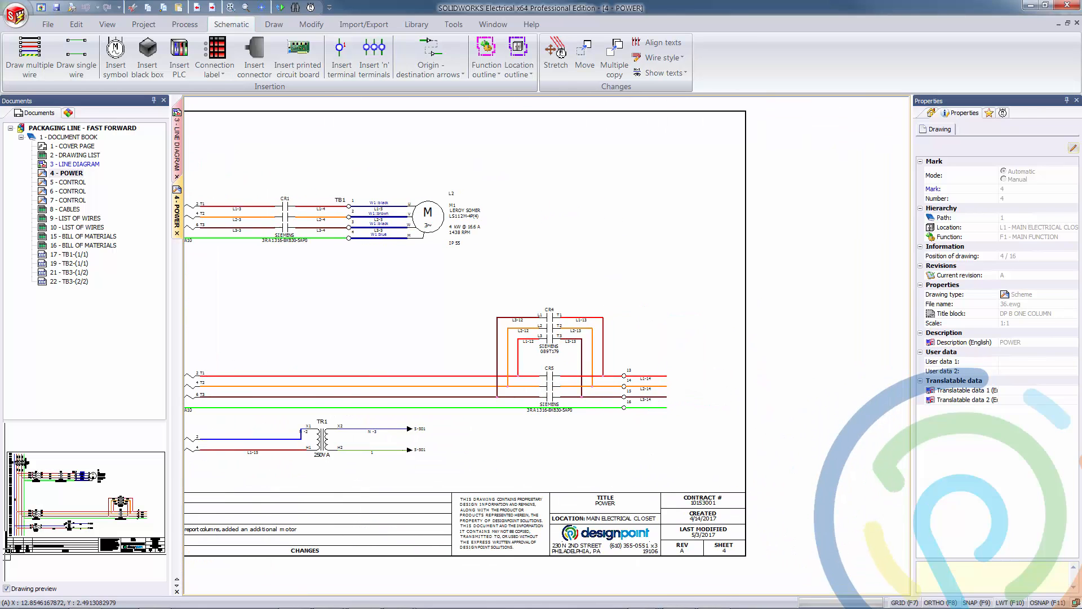
Insert the three-phase motor symbol for component M4 at the open wire ends beside terminals 13 to 16.
click(70, 114)
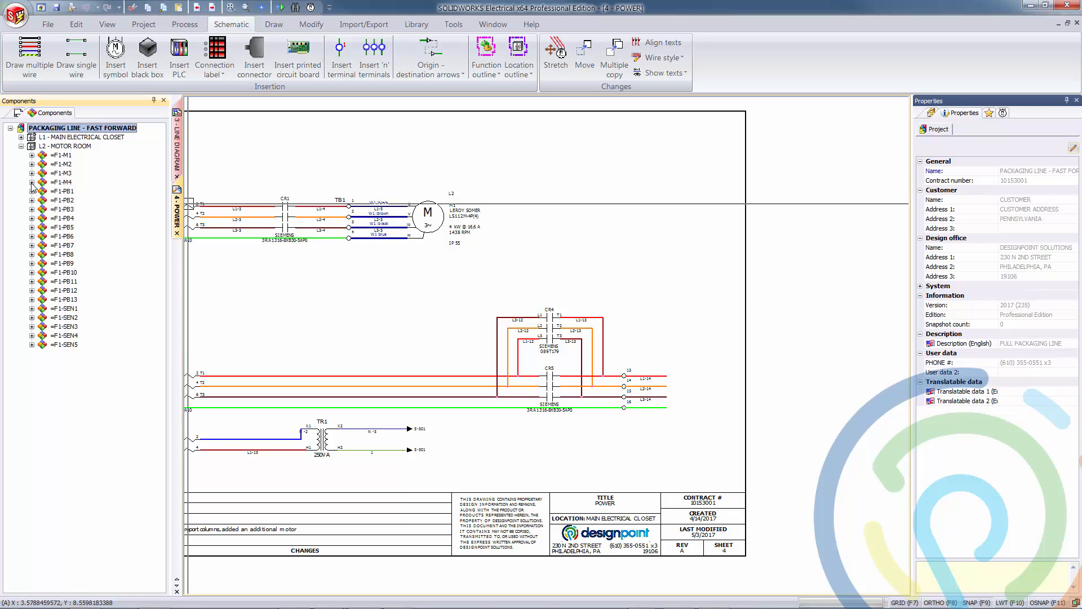
right_click(50, 184)
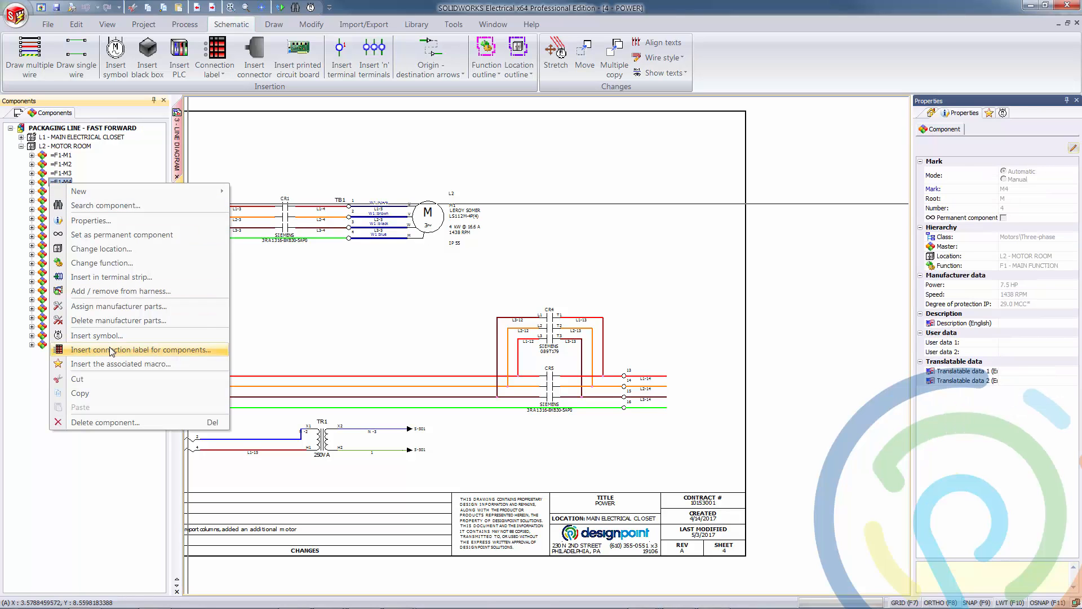
click(84, 333)
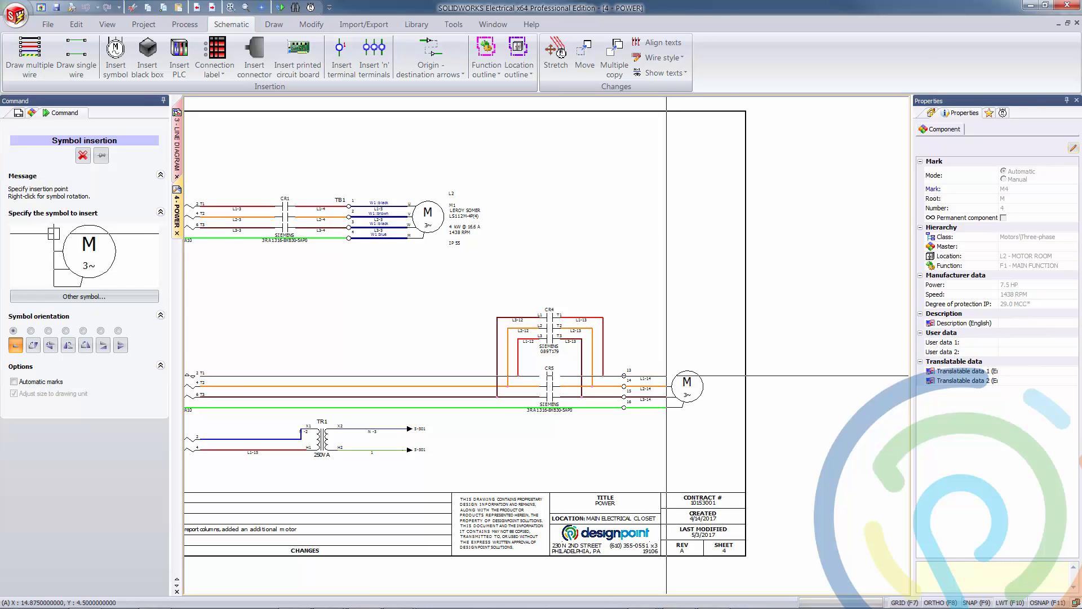
click(666, 375)
scroll(729, 438, up, 5)
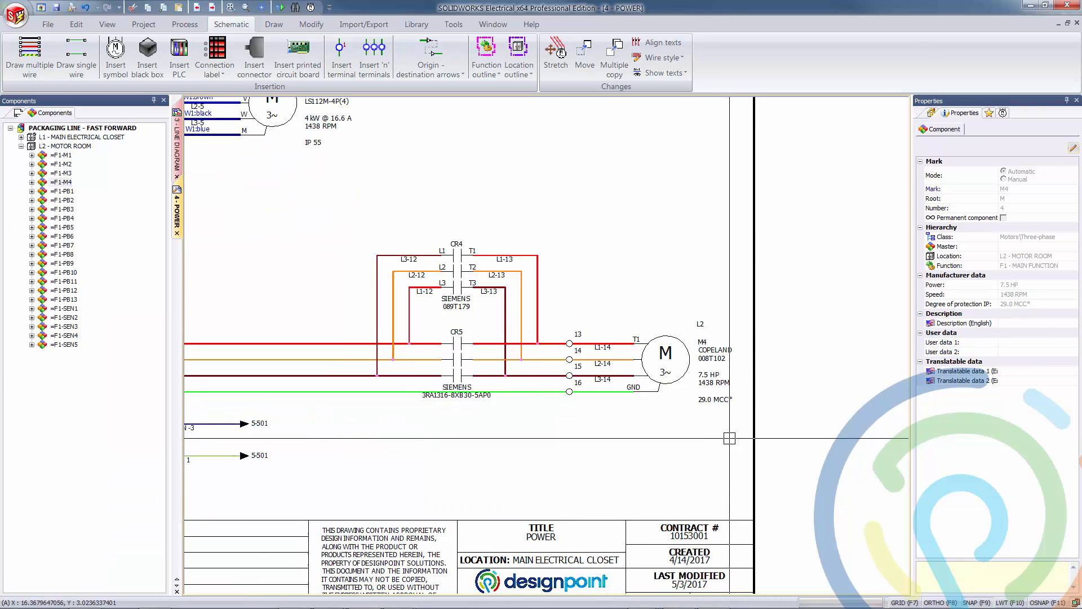
middle_drag(653, 448, 633, 451)
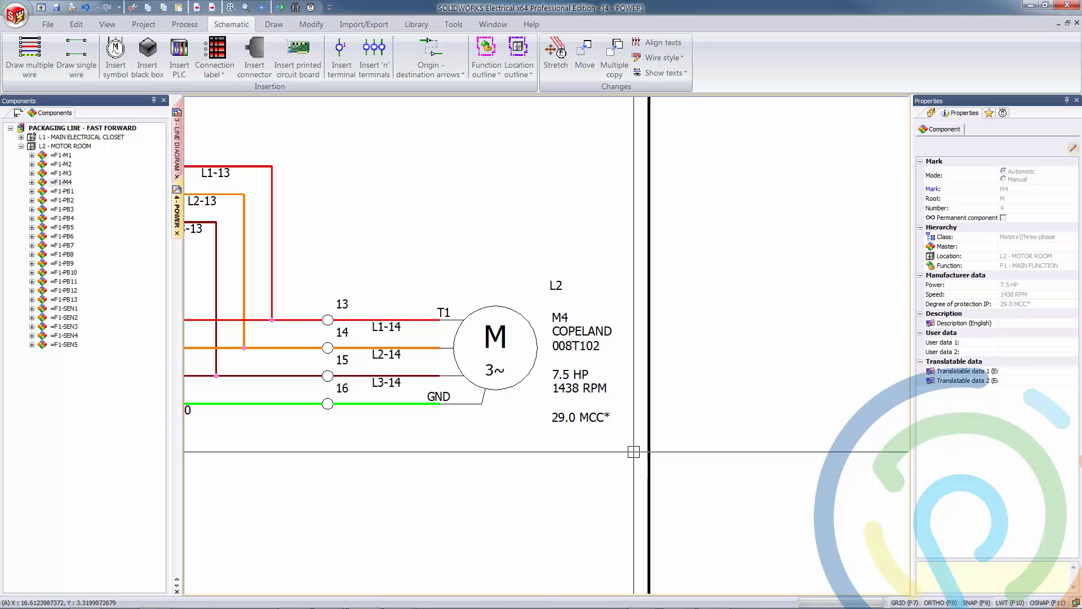
Go from the M4 schematic symbol to its line diagram symbol, return to its 3 phase motor symbol at 4-425, and show the full sheet.
right_click(521, 391)
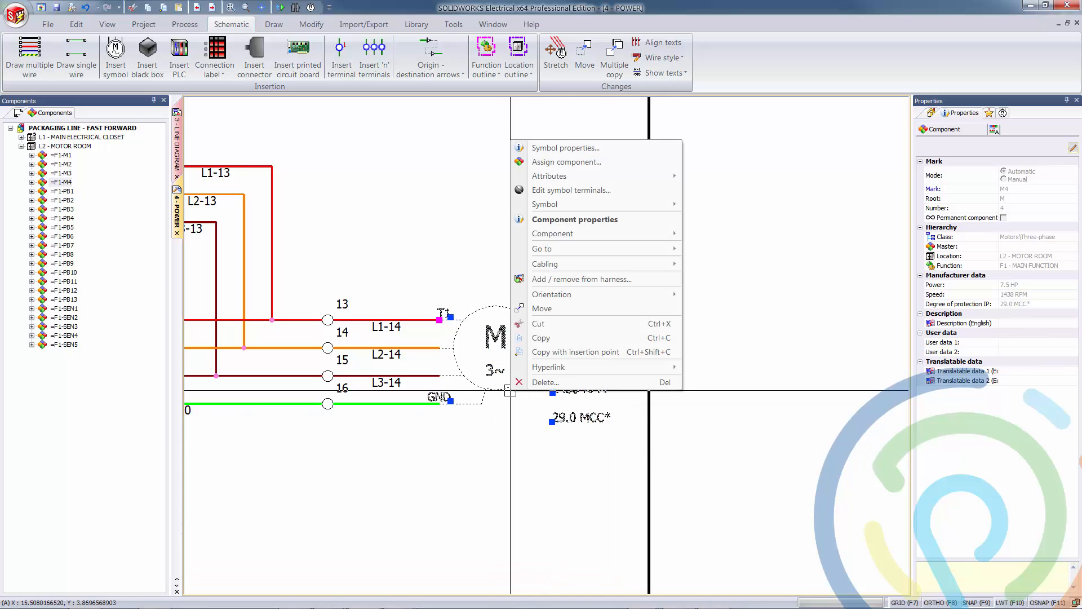
mouse_move(615, 249)
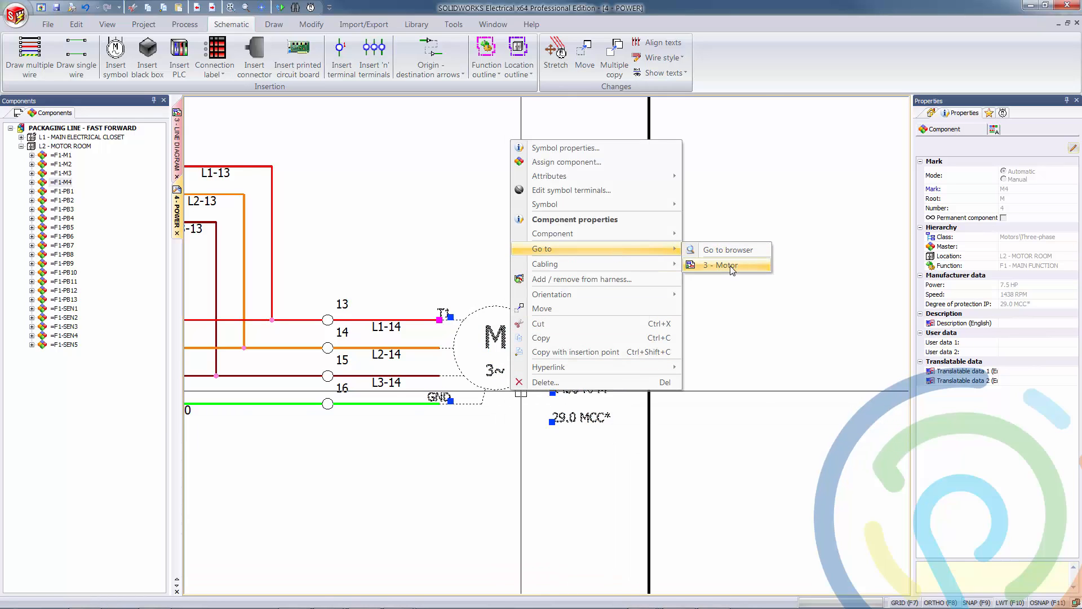
click(722, 265)
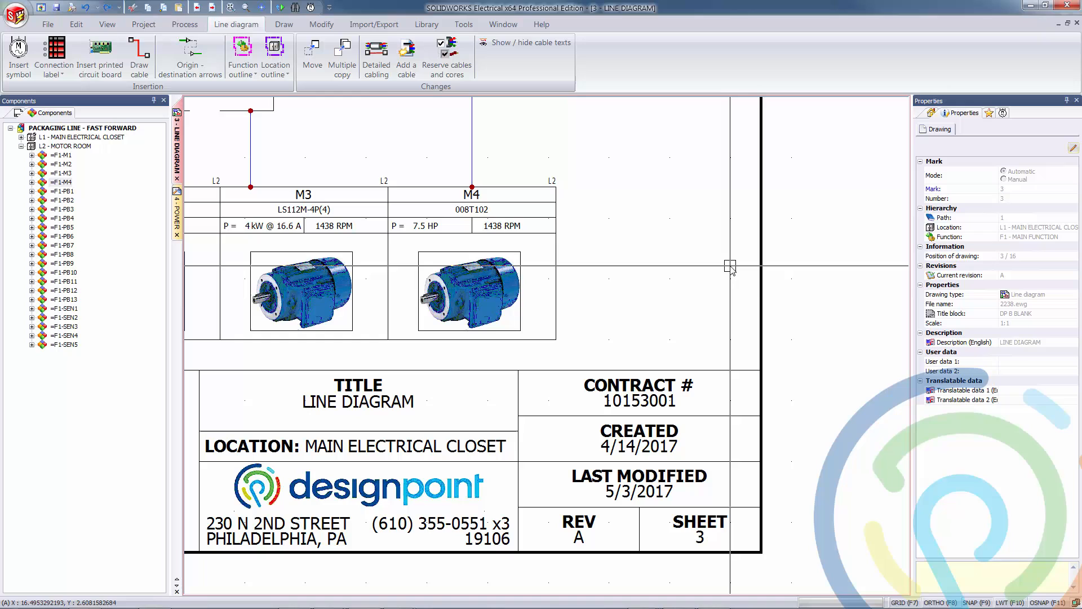
right_click(556, 307)
mouse_move(626, 403)
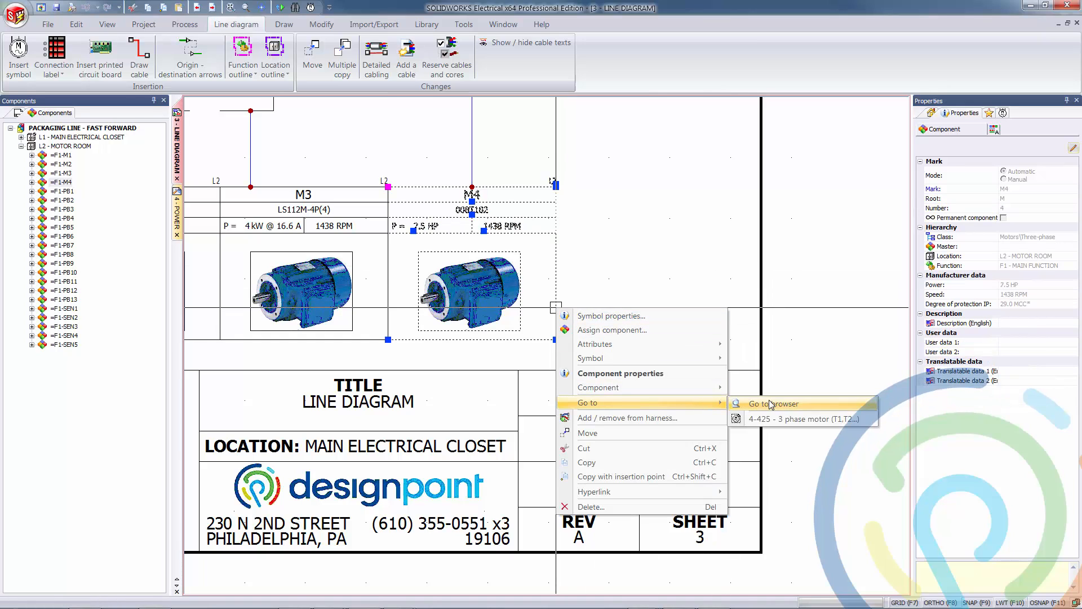
click(781, 420)
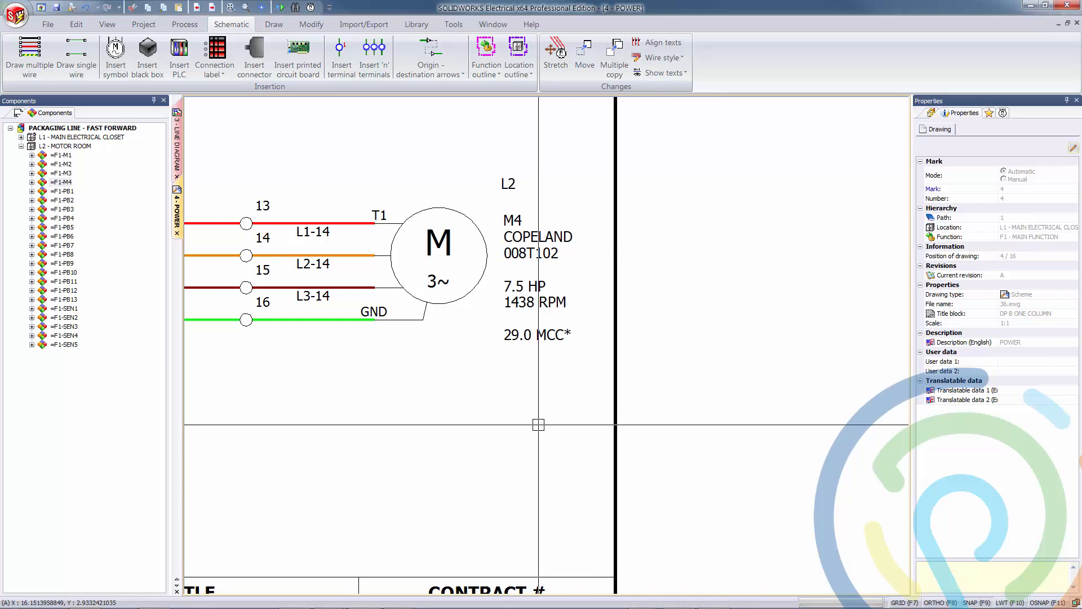
middle_click(539, 425)
middle_click(539, 425)
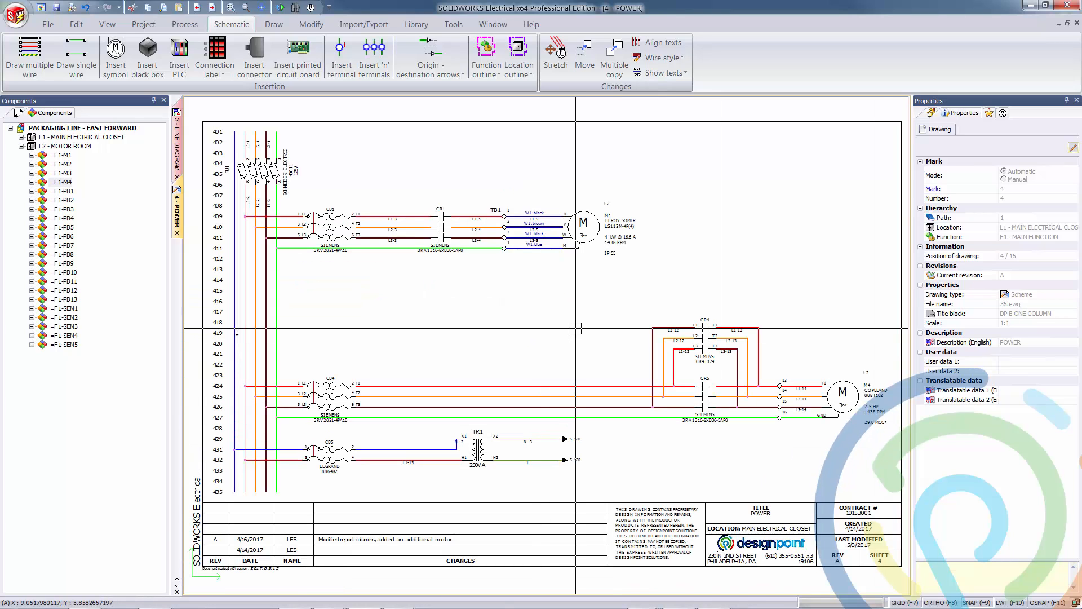